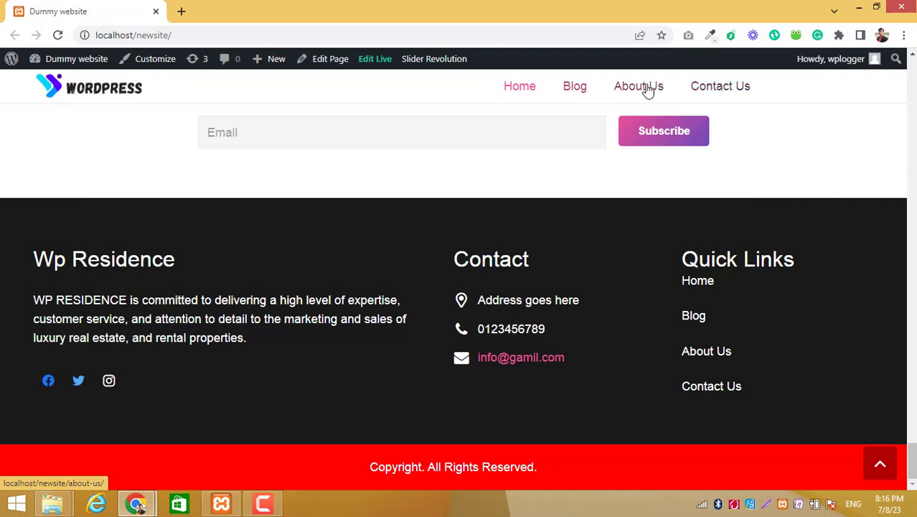
- Open the site's Blog page and bring up its page editor in a separate browser tab
click(581, 91)
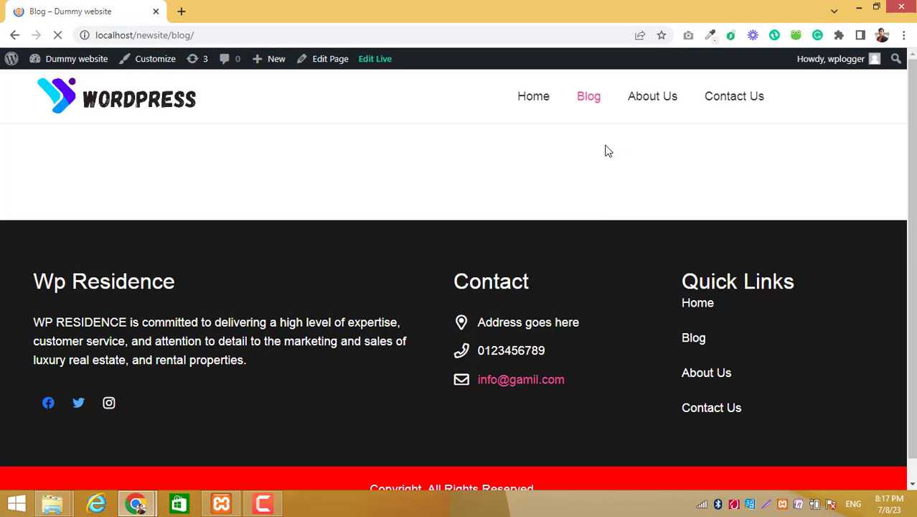
right_click(334, 63)
click(352, 66)
click(260, 20)
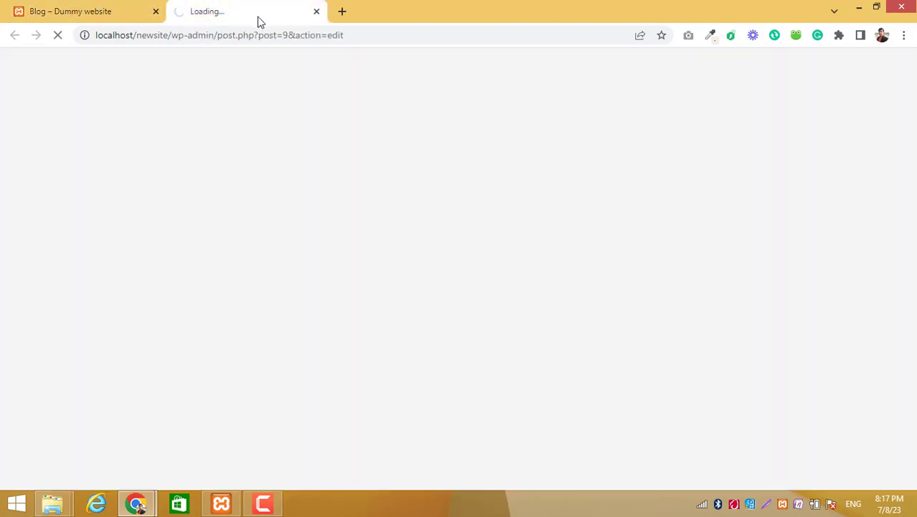
click(98, 7)
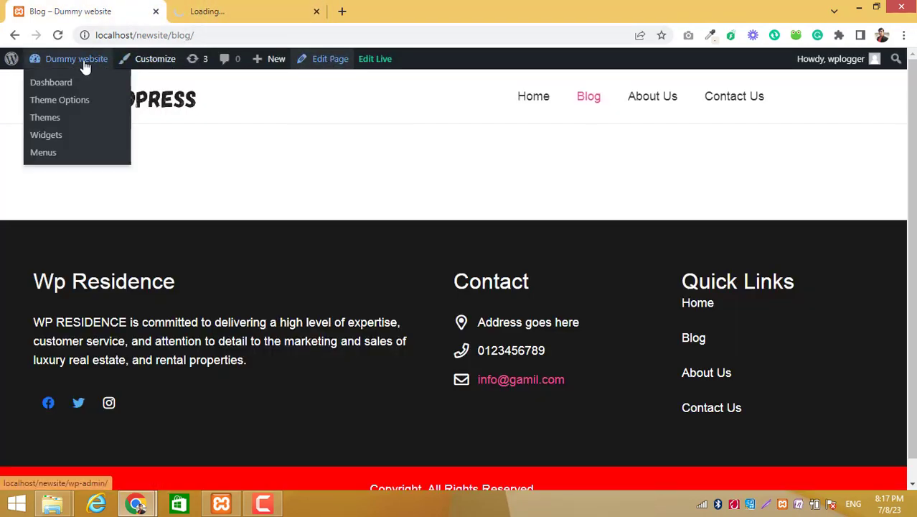
click(259, 16)
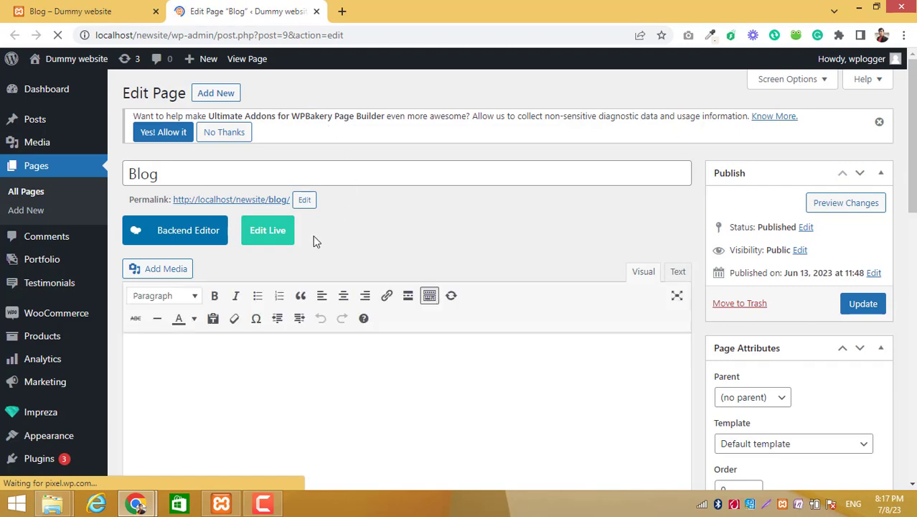
- Switch the Blog page to the WPBakery backend editor and add one empty row
click(148, 176)
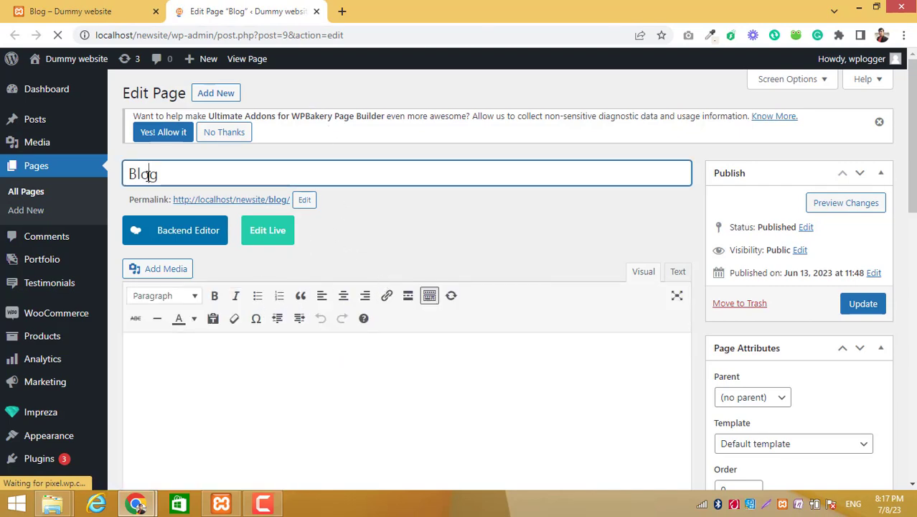
double_click(148, 176)
click(148, 176)
scroll(314, 241, down, 3)
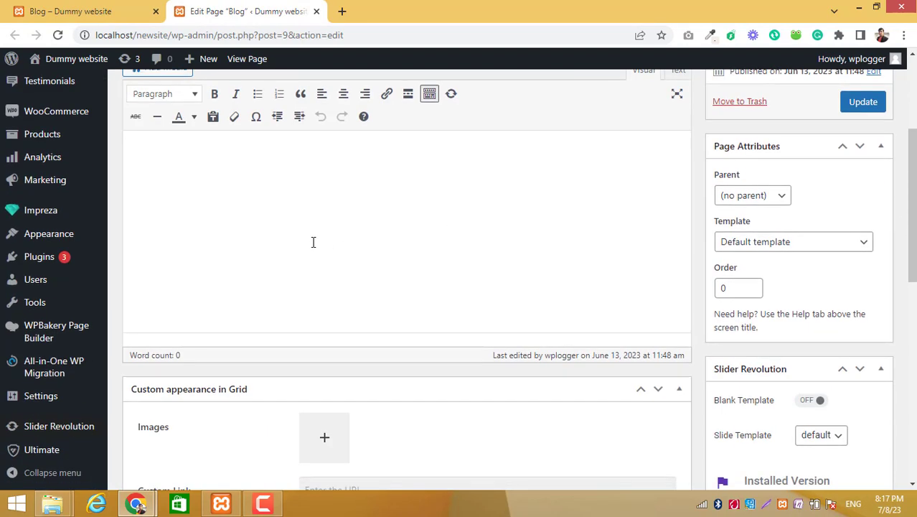
scroll(260, 225, up, 3)
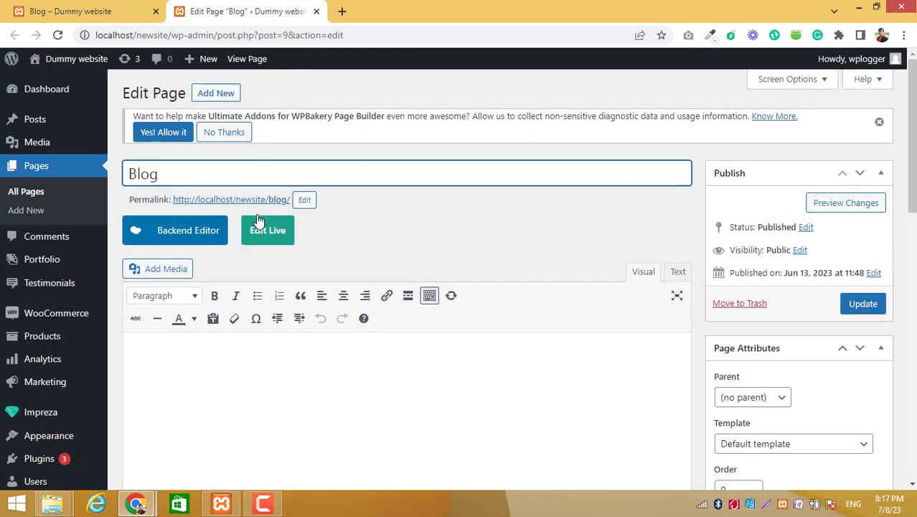
click(188, 234)
click(189, 305)
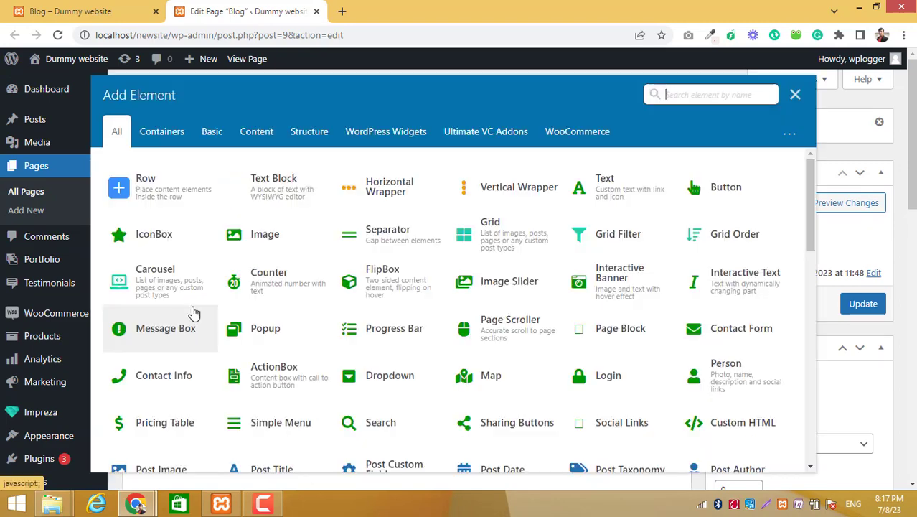
click(184, 181)
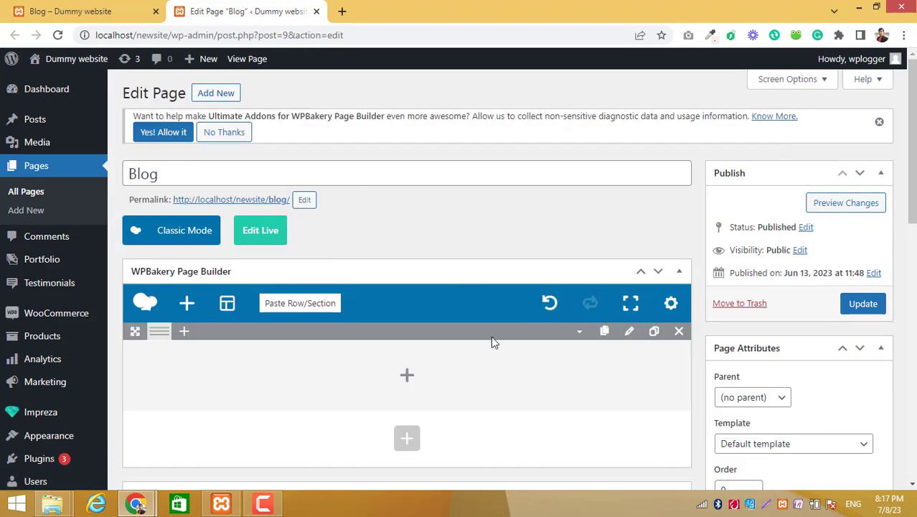
click(653, 331)
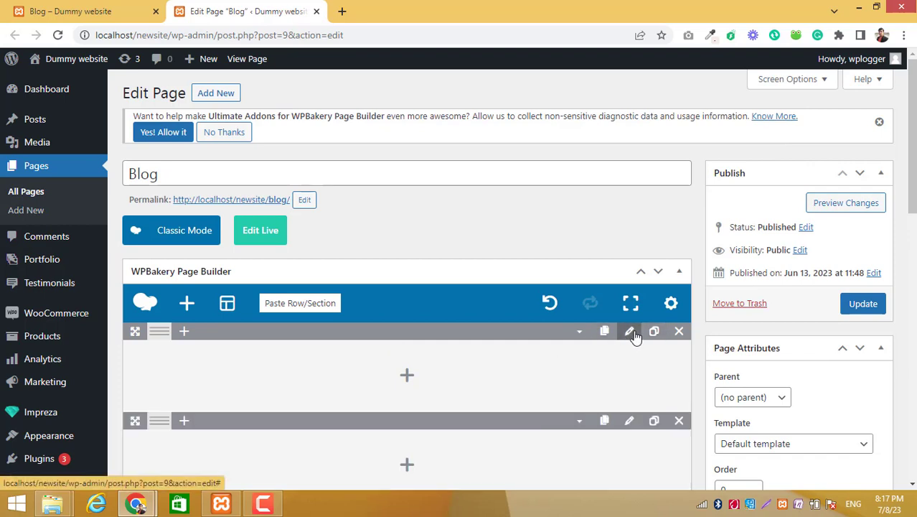
click(677, 419)
- Look over the site's home page, and set the Blog row's vertical indents to L, saving the row settings
click(628, 332)
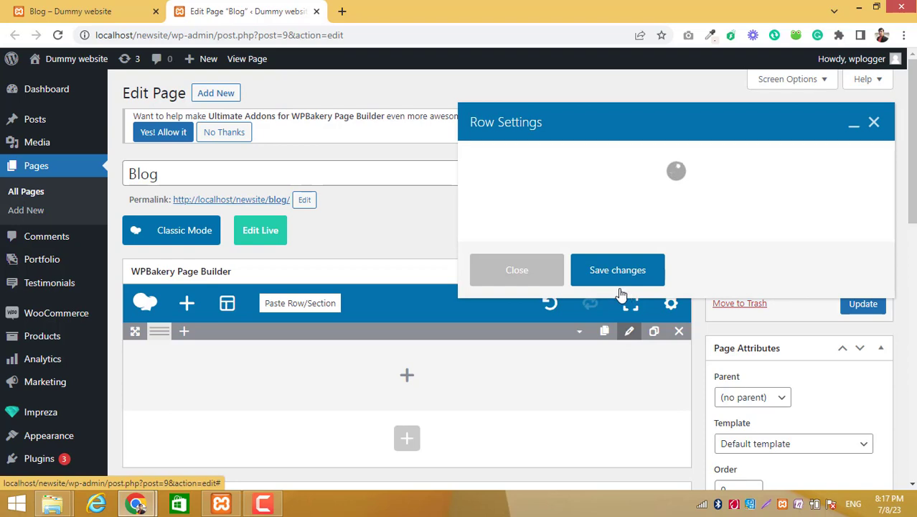
click(108, 11)
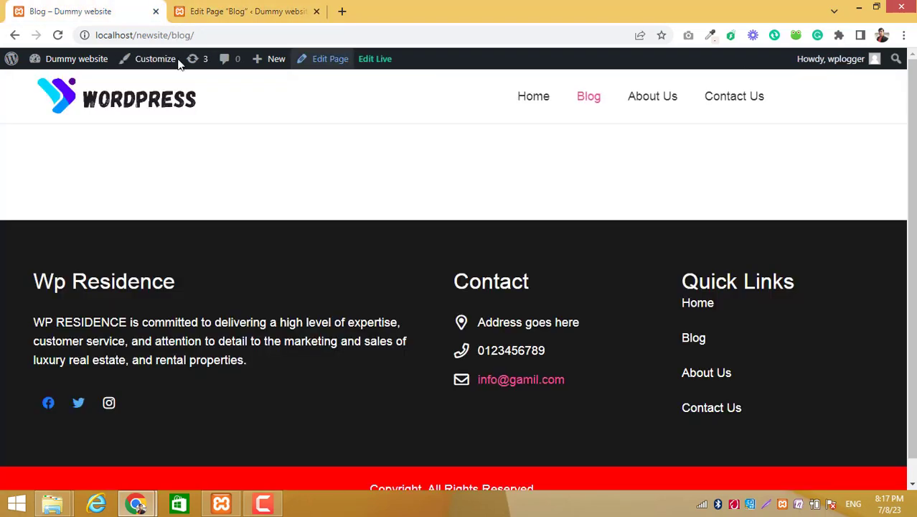
click(532, 105)
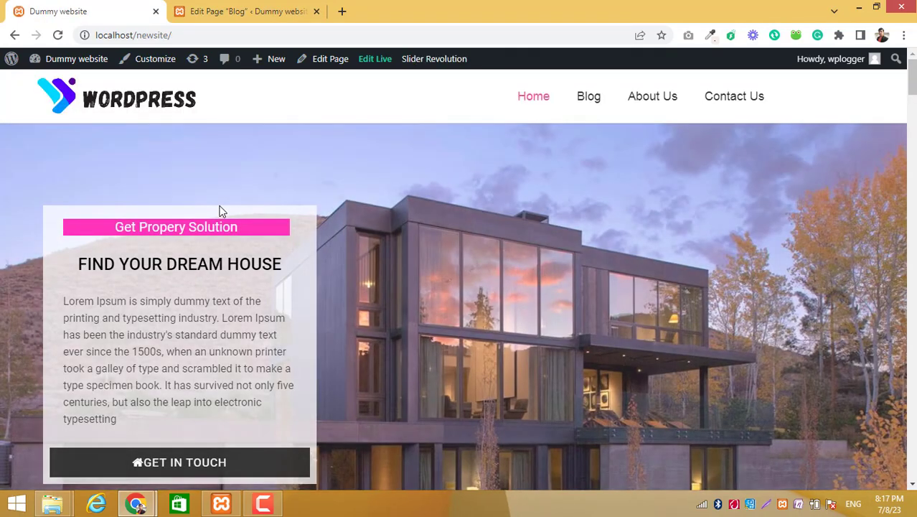
scroll(631, 269, down, 3)
scroll(630, 269, up, 3)
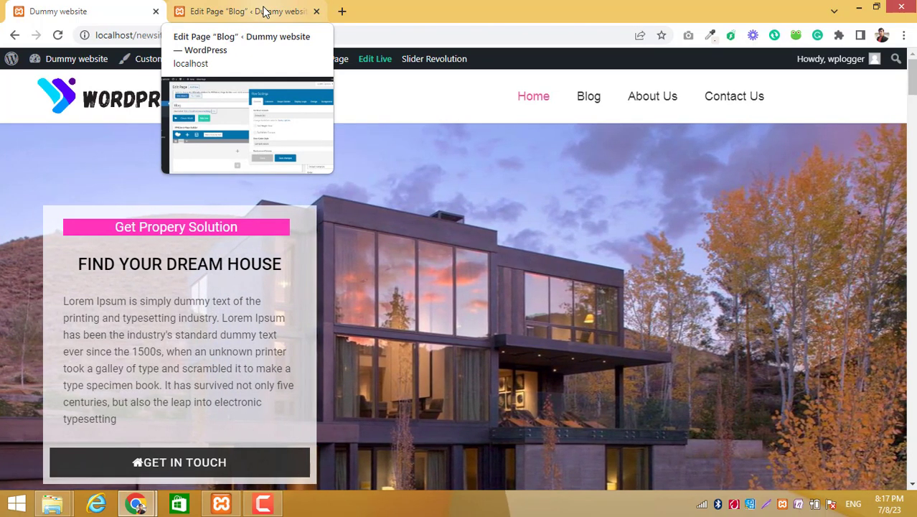
click(263, 12)
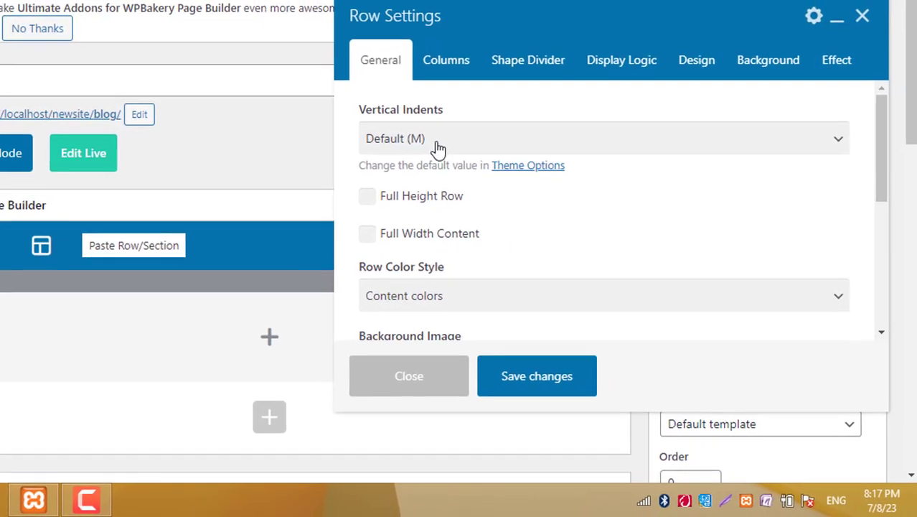
click(535, 205)
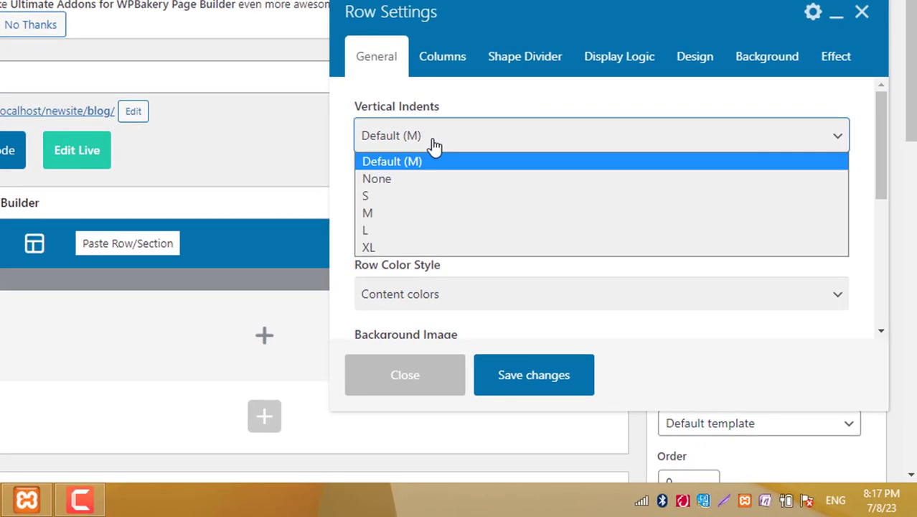
click(429, 227)
click(497, 377)
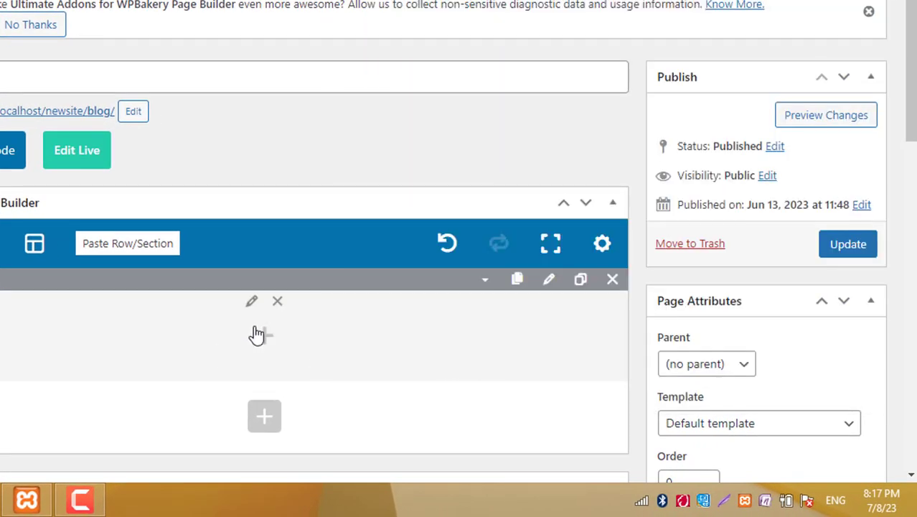
- Search the elements for "tit" and add a Post Title element inside the row
click(262, 342)
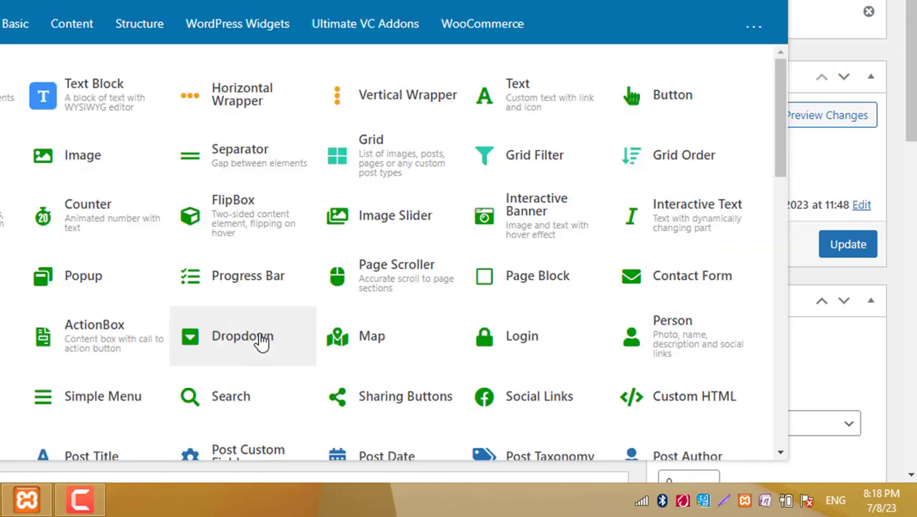
text(t)
scroll(266, 343, down, 5)
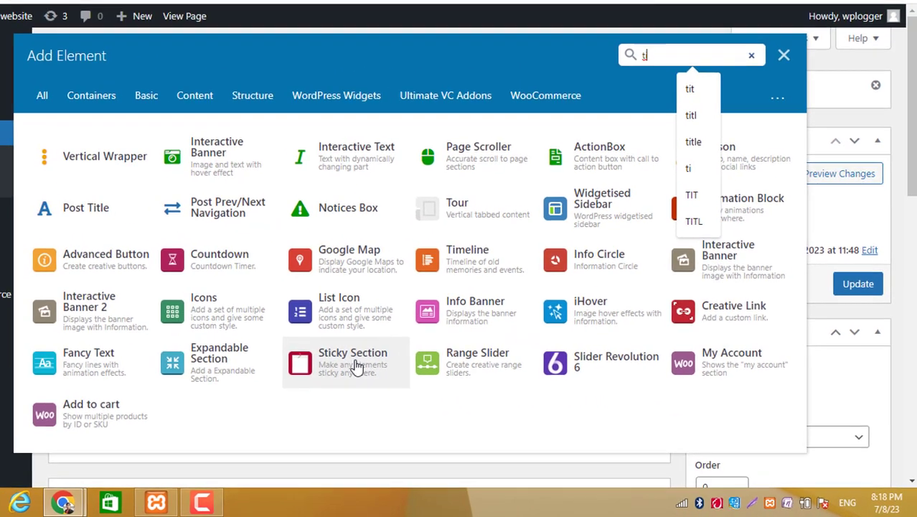
text(it)
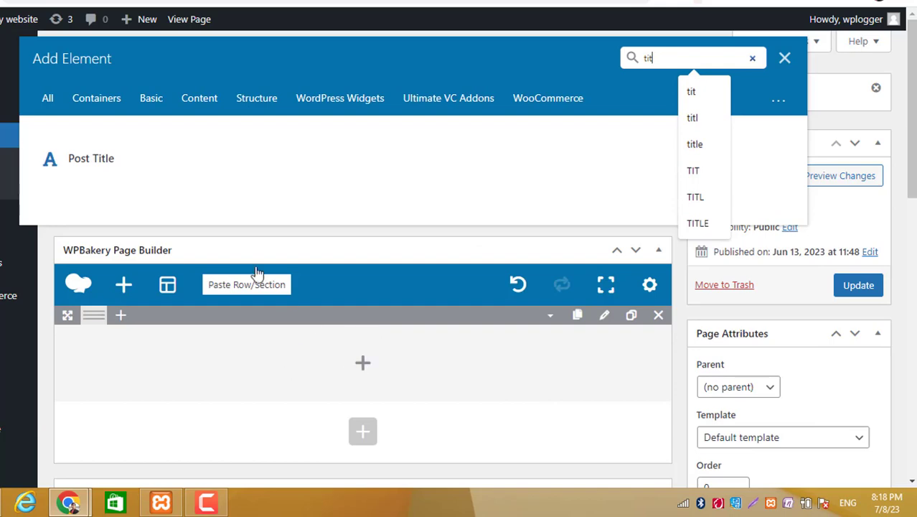
click(122, 173)
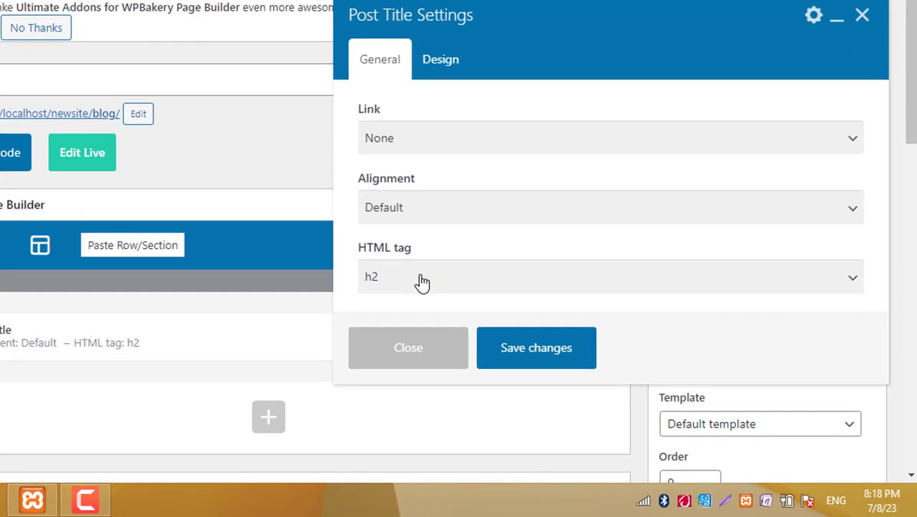
- Set the Post Title's HTML tag to h1 and its alignment to Center, and save the changes
click(495, 320)
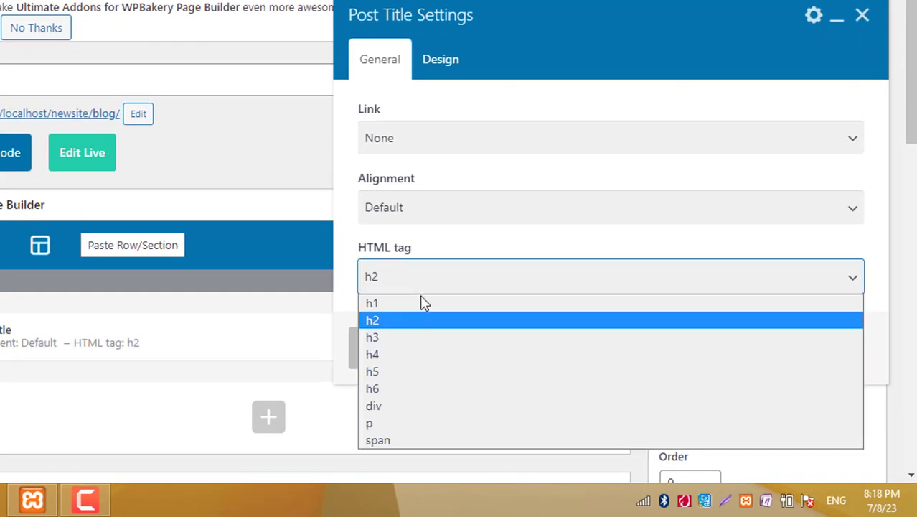
click(421, 302)
click(469, 215)
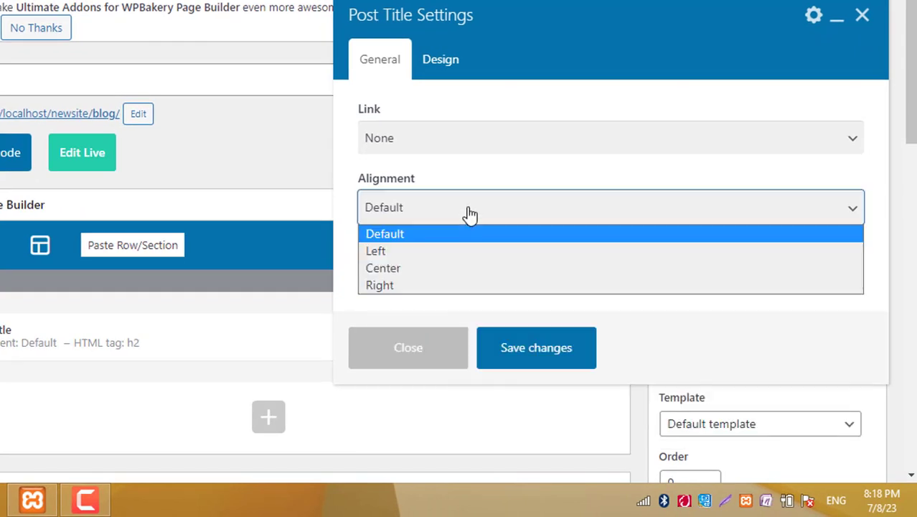
click(447, 269)
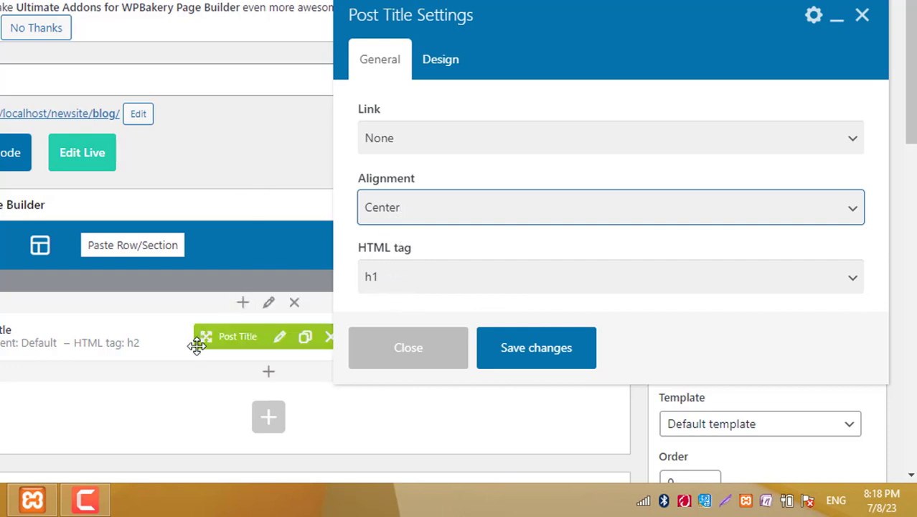
click(531, 352)
- Update the Blog page and view it on the live site
click(847, 244)
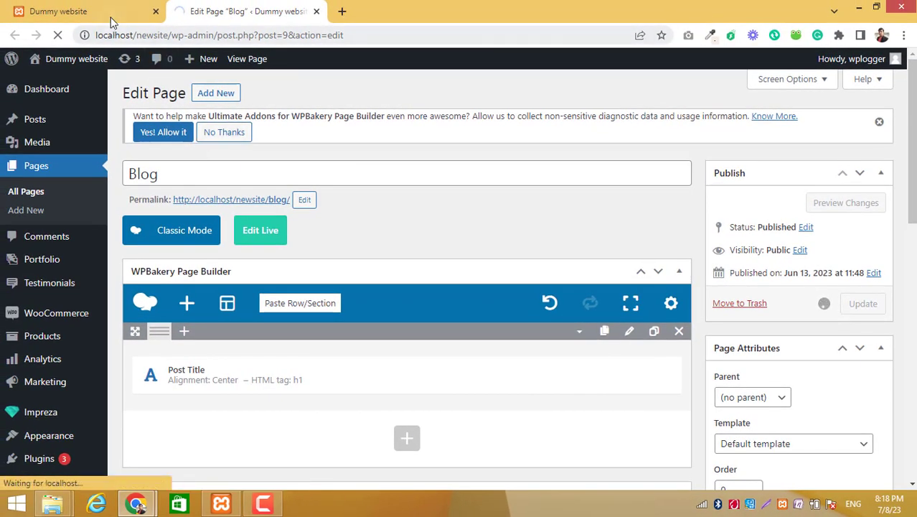
click(108, 15)
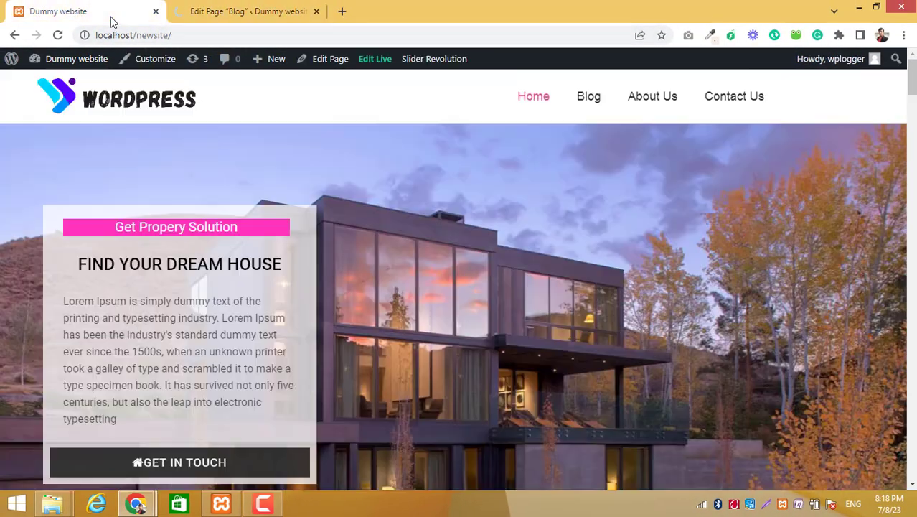
click(595, 101)
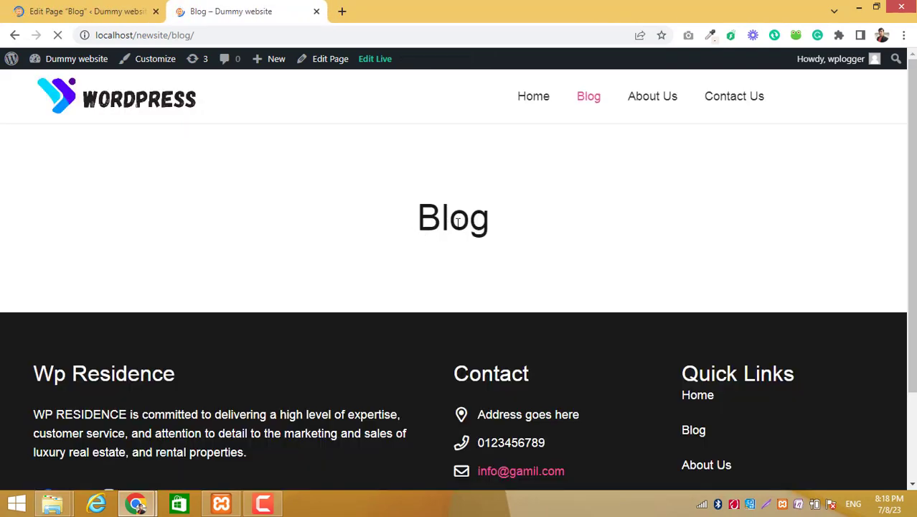
scroll(485, 212, down, 2)
scroll(484, 212, up, 2)
- Open pixabay.com in a new browser tab
click(342, 11)
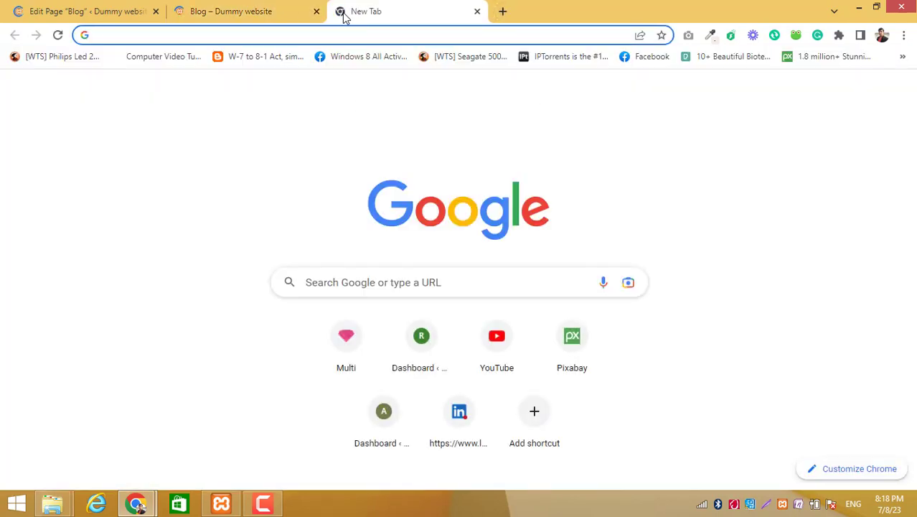
text(pix)
key(Return)
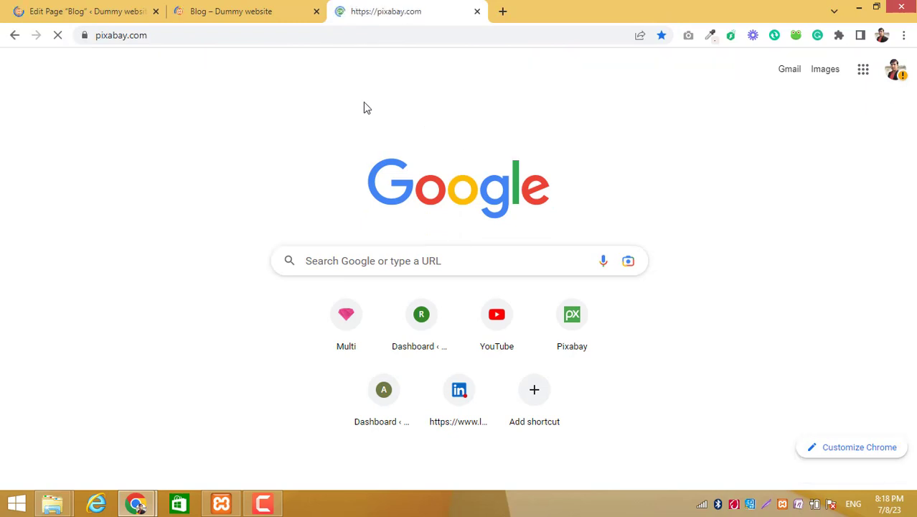
- Open the title row's Design settings on the Blog edit page and bring up the media library for its background image
click(234, 9)
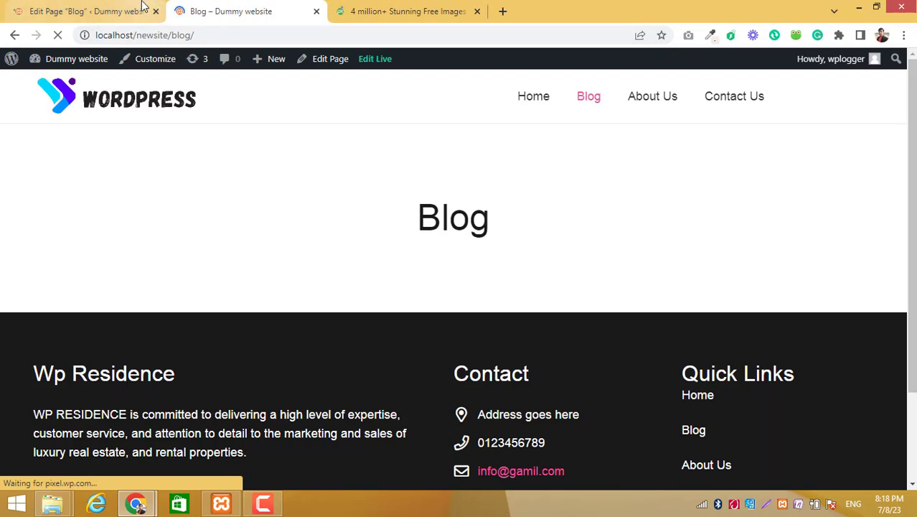
click(120, 6)
scroll(616, 205, down, 3)
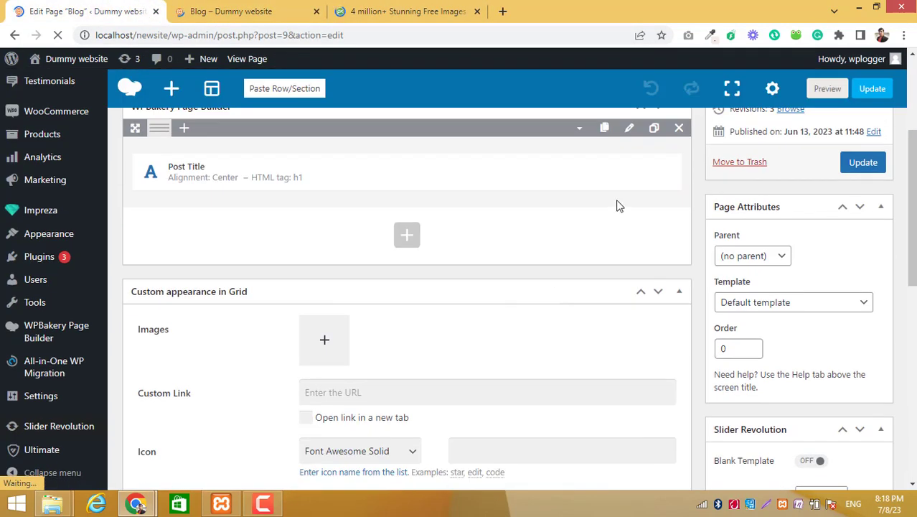
click(628, 129)
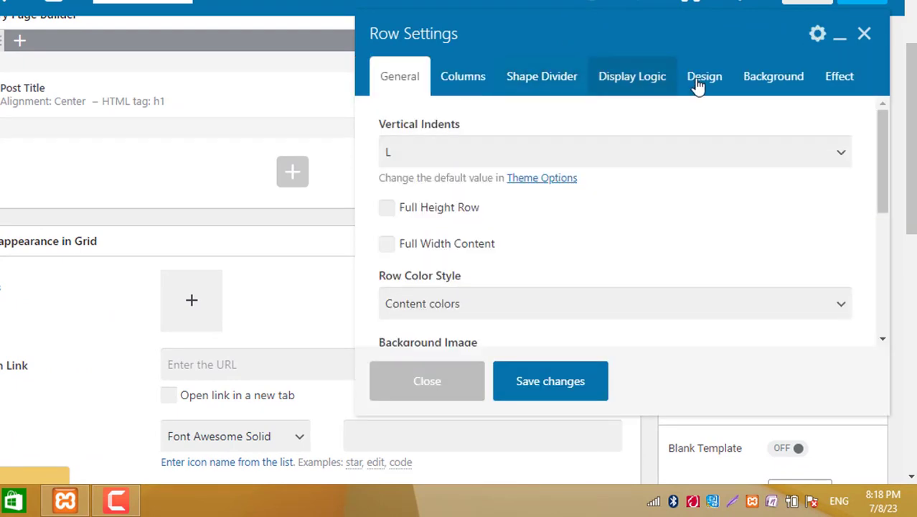
click(699, 79)
click(559, 230)
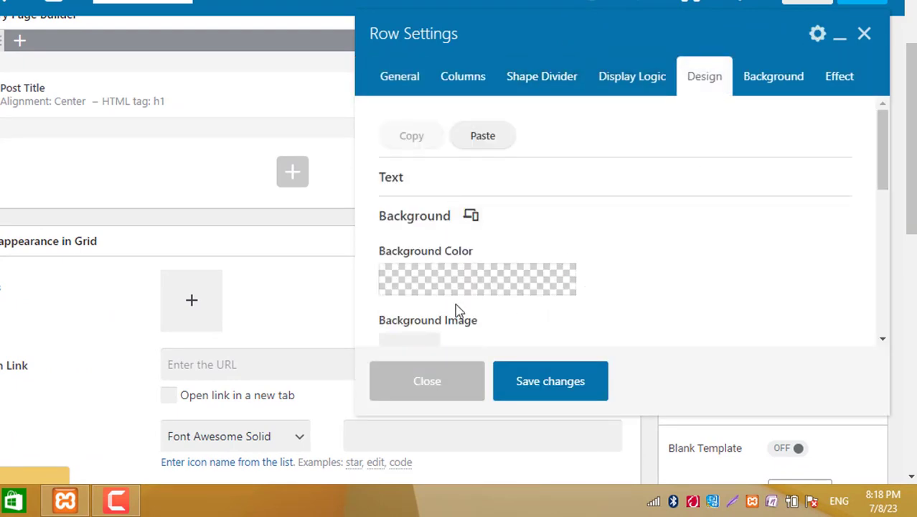
scroll(439, 309, down, 1)
click(424, 284)
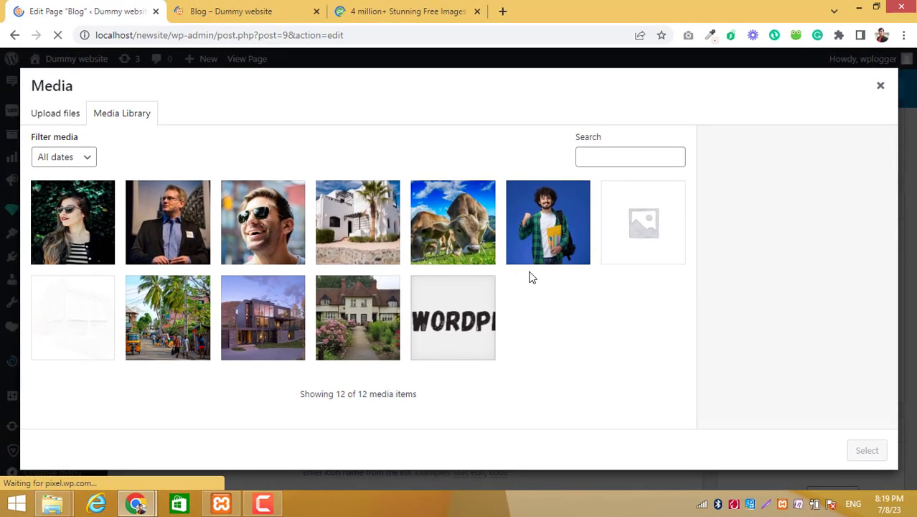
click(373, 239)
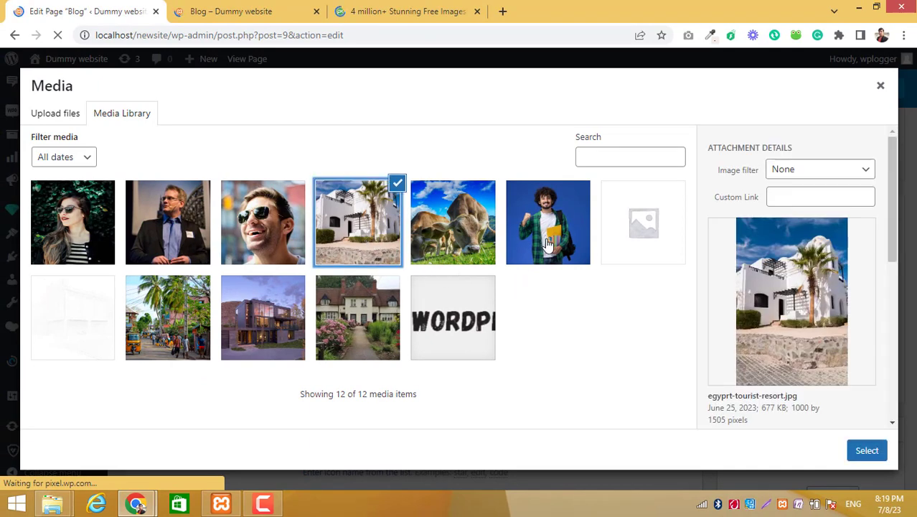
- Search Pixabay for "blog" and open the home office photo with the laptop and mouse
click(432, 9)
click(360, 226)
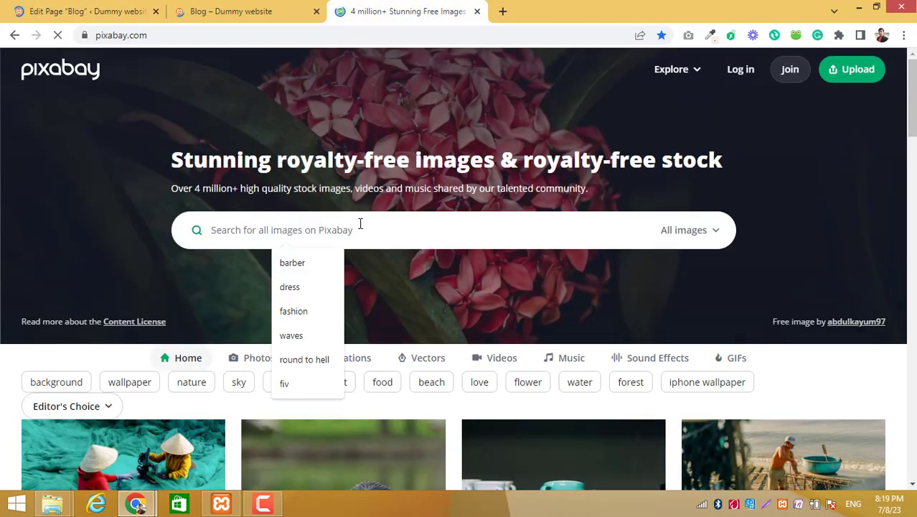
text(blog)
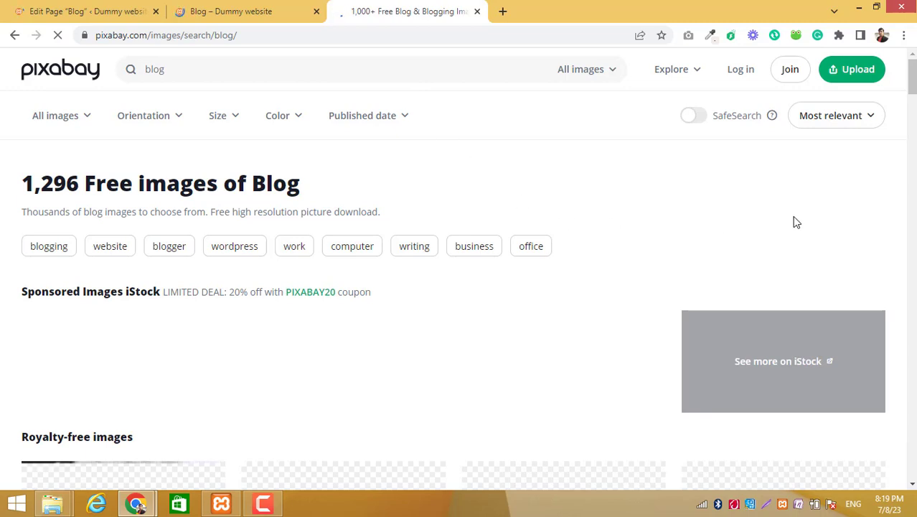
scroll(293, 324, down, 4)
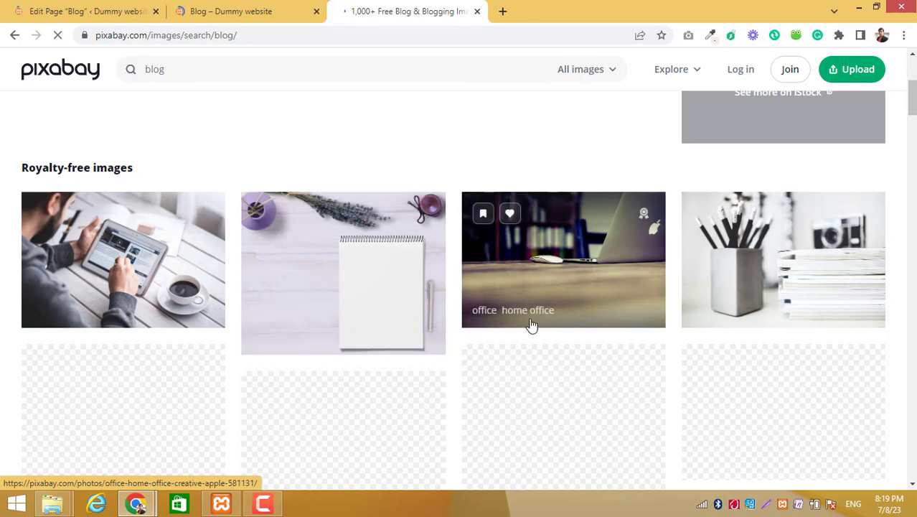
click(551, 245)
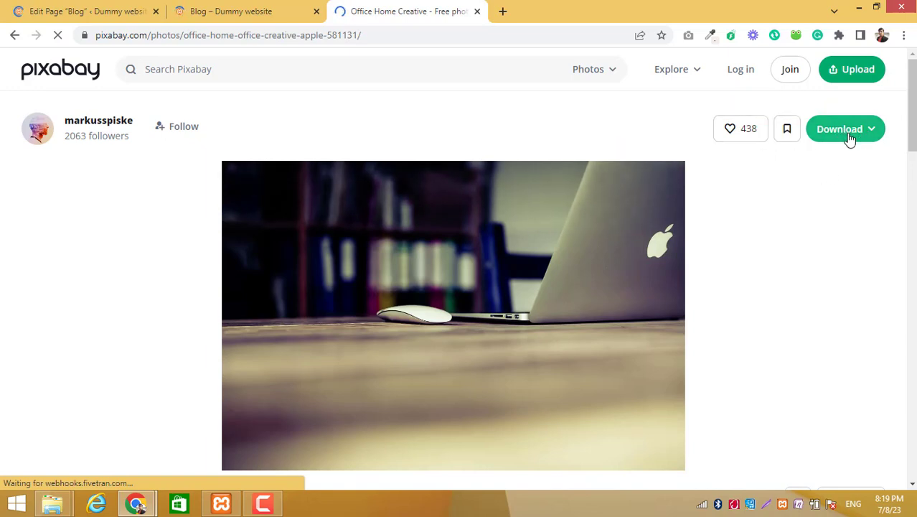
click(212, 8)
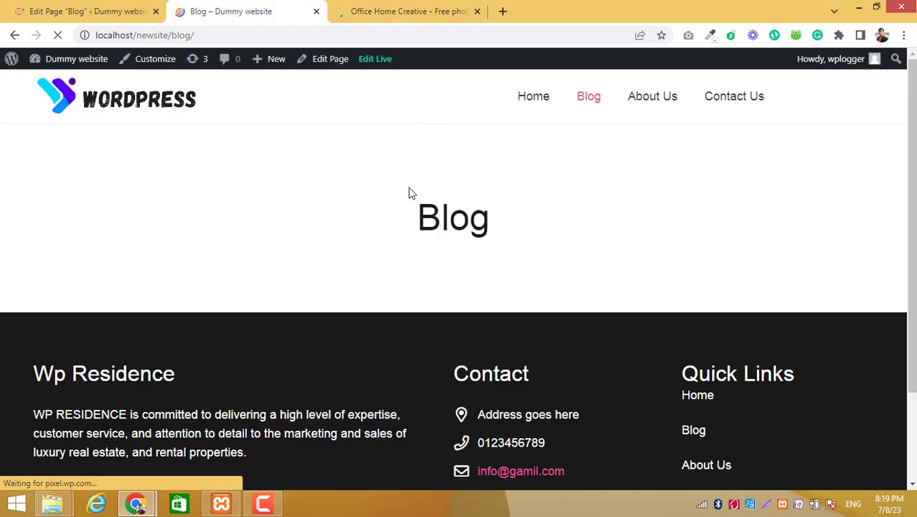
click(429, 8)
scroll(794, 219, down, 3)
scroll(794, 218, up, 2)
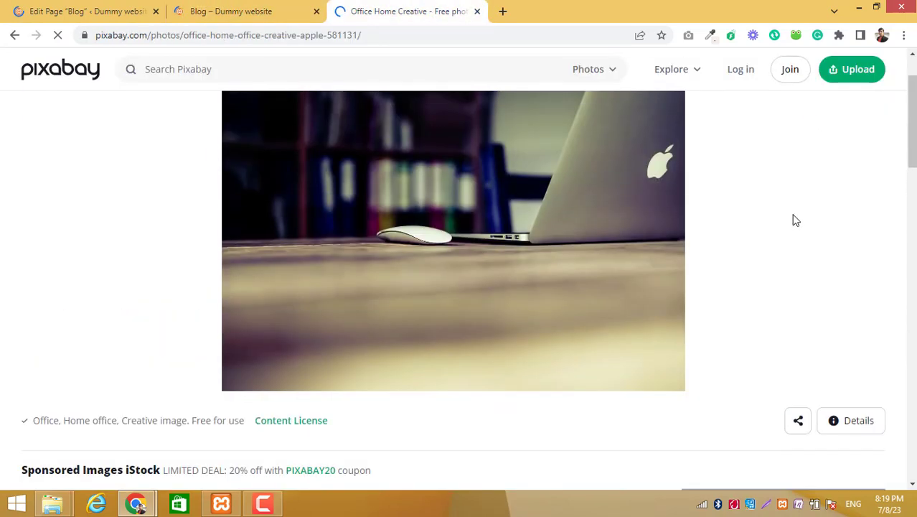
click(859, 75)
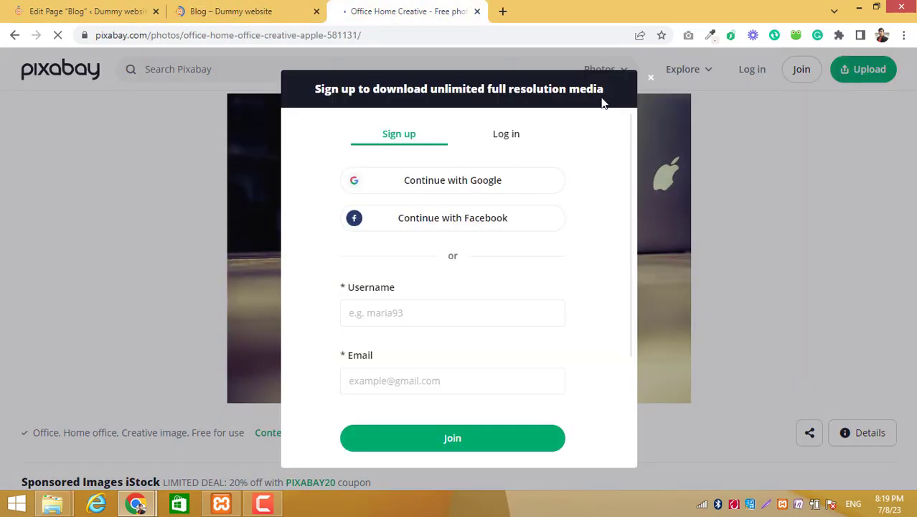
click(650, 79)
scroll(780, 202, up, 1)
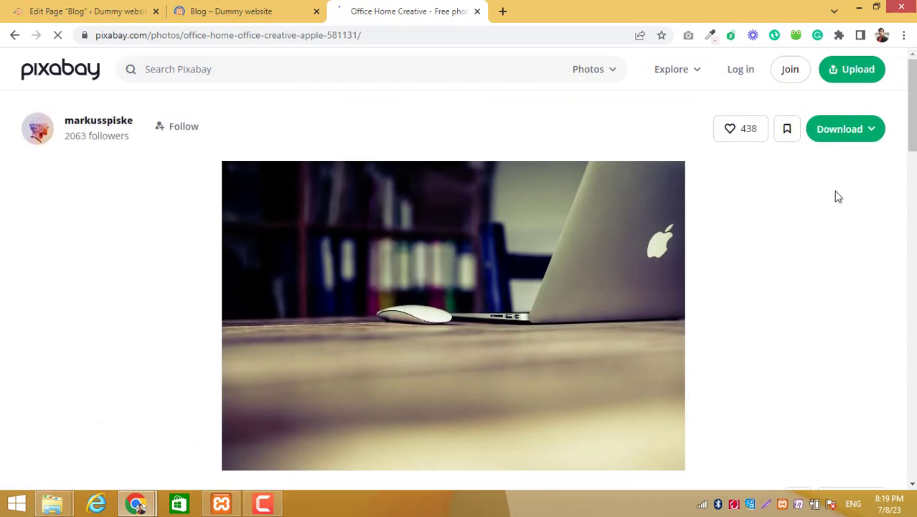
- Download the home office photo from Pixabay as a 1280×853 JPG
click(835, 136)
click(708, 305)
click(202, 5)
click(99, 6)
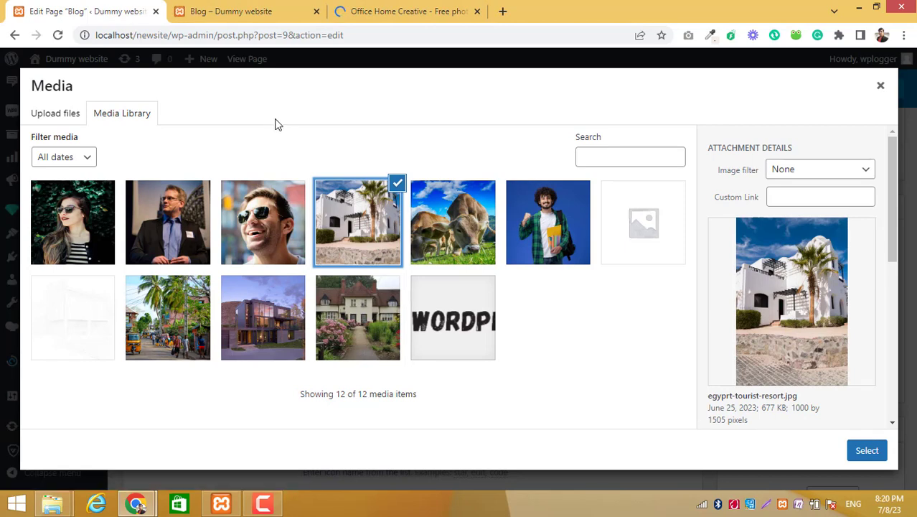
click(385, 4)
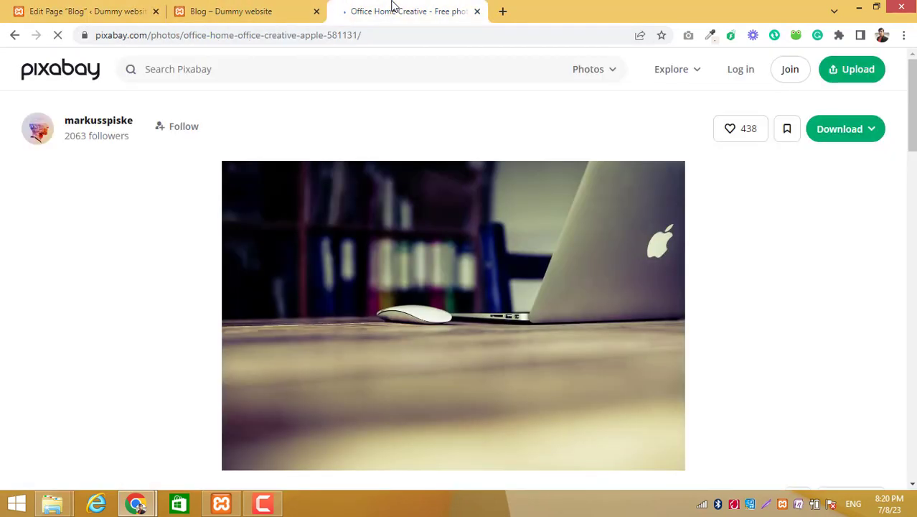
scroll(687, 245, down, 3)
scroll(688, 246, up, 3)
click(873, 141)
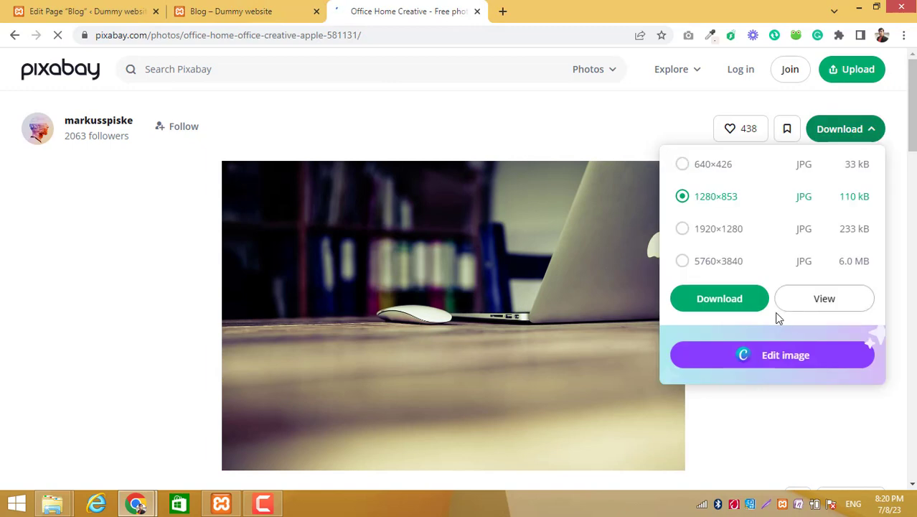
click(714, 302)
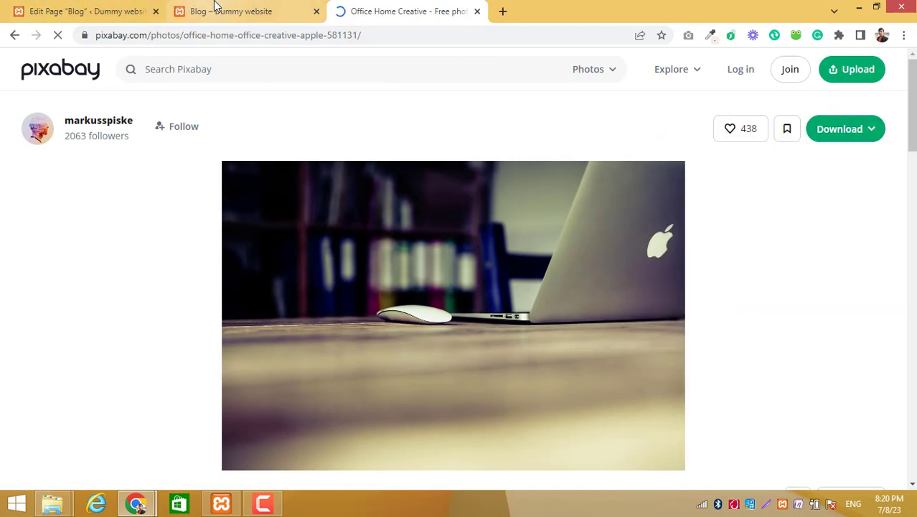
- Save the image as office-g07d15f0a7_1280 in the Wp Website folder on Local Disk (G:)
click(215, 8)
click(61, 10)
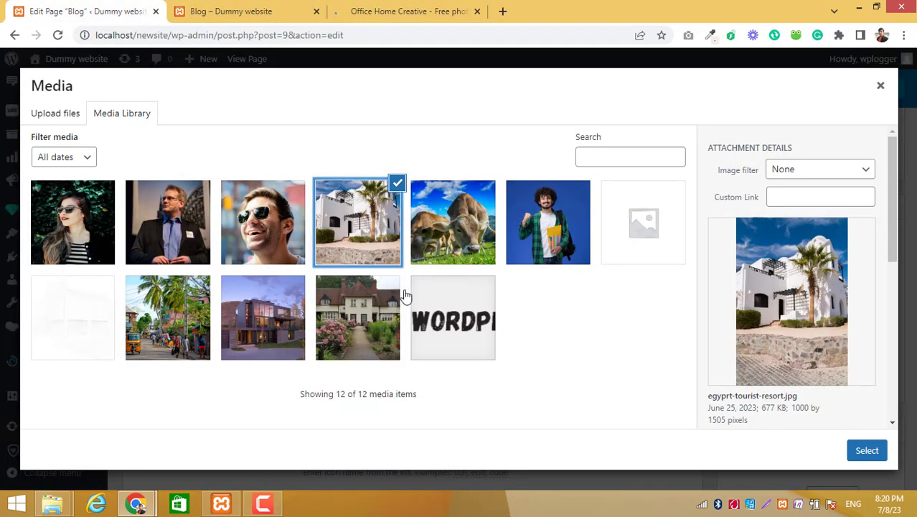
click(246, 344)
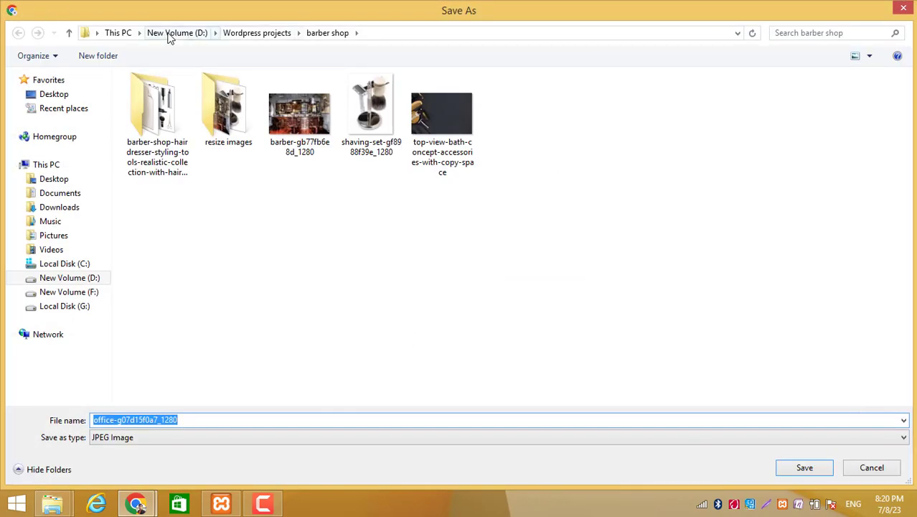
click(173, 33)
click(72, 305)
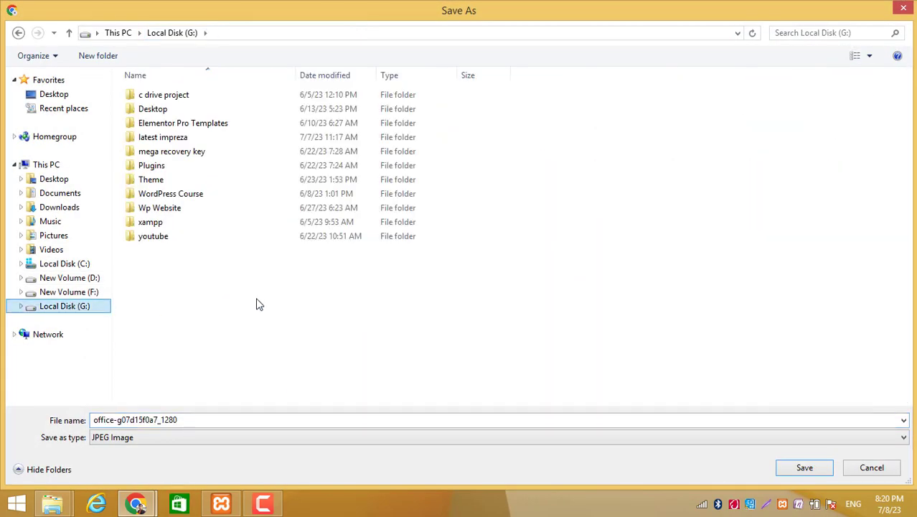
click(159, 239)
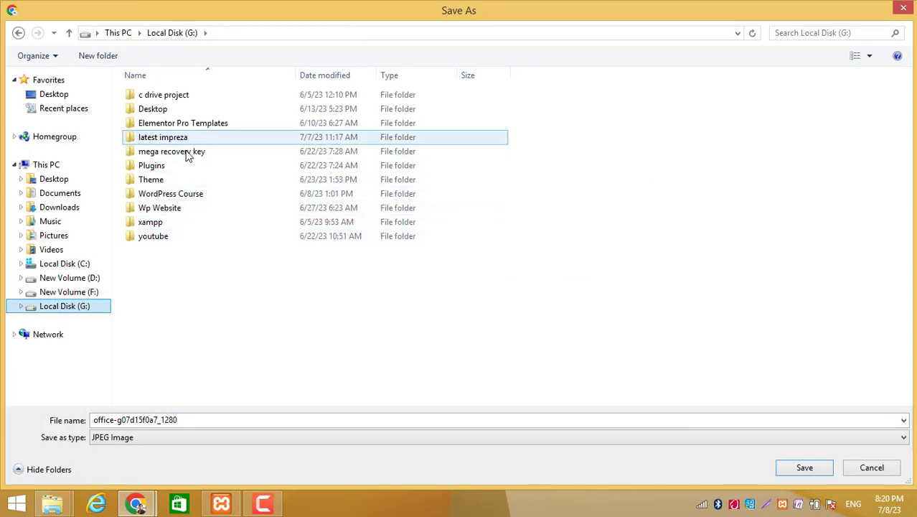
click(171, 212)
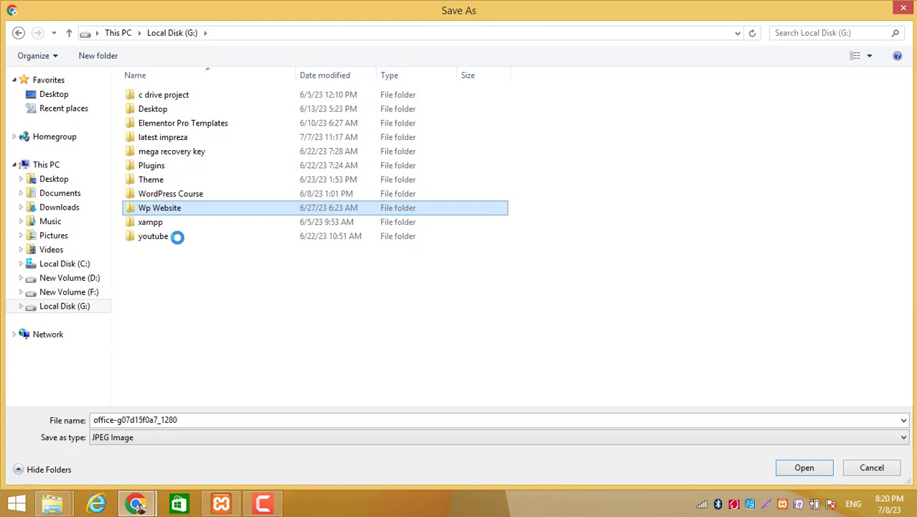
click(792, 467)
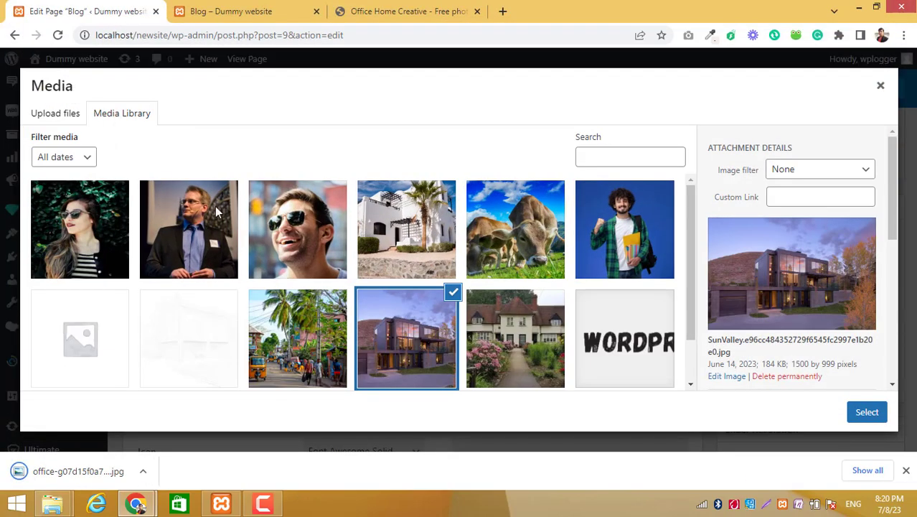
- Show the downloaded office image in its folder and open it for editing in Paint
click(143, 470)
click(182, 425)
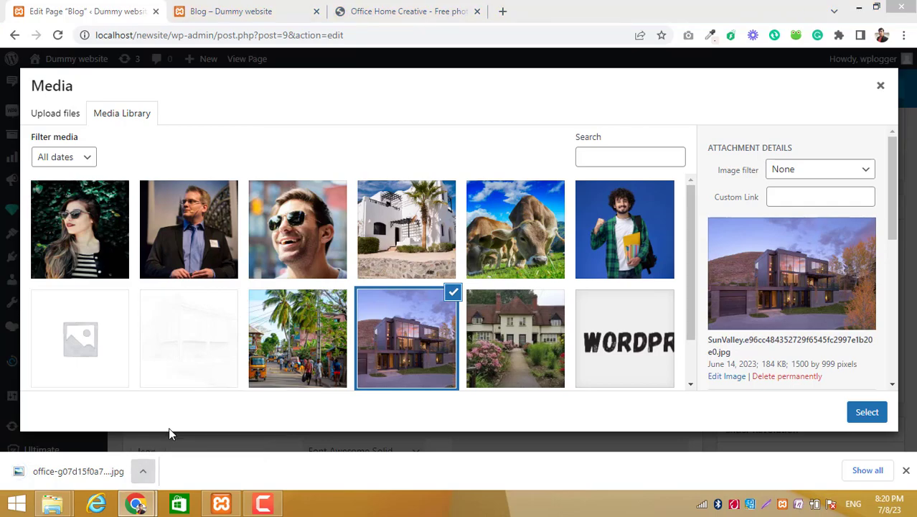
right_click(290, 163)
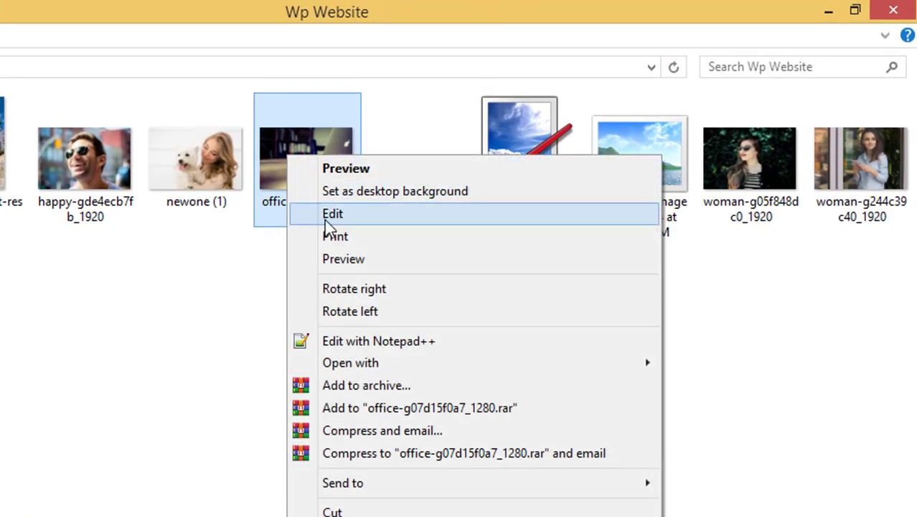
click(327, 211)
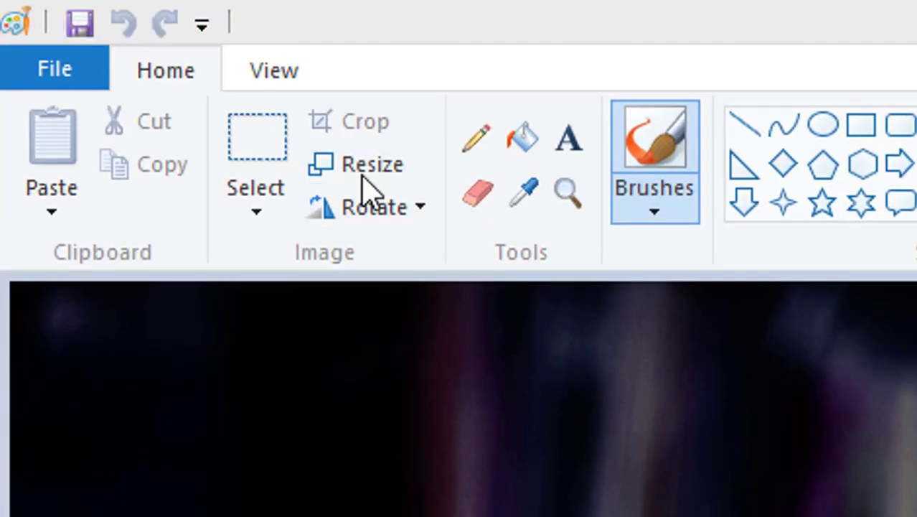
- Resize the image by pixels to a horizontal size of 1000
click(135, 64)
click(167, 113)
double_click(192, 144)
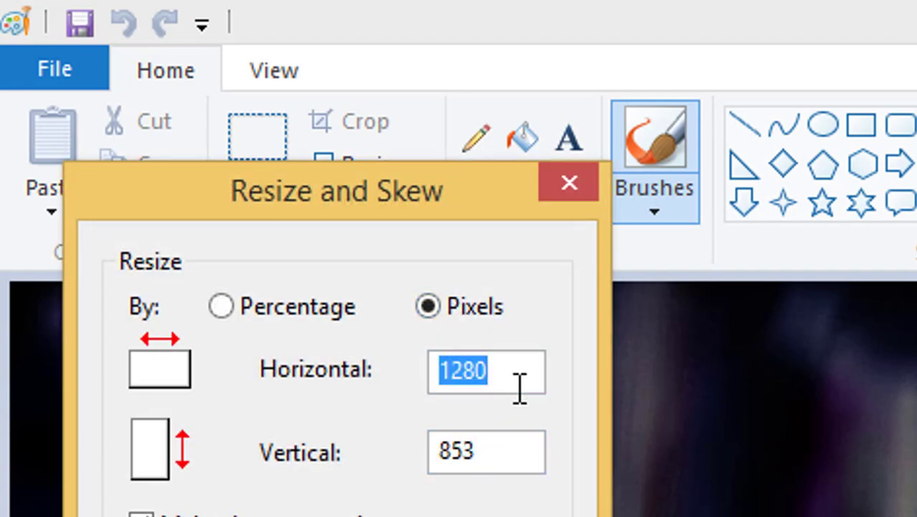
text(1000)
key(Return)
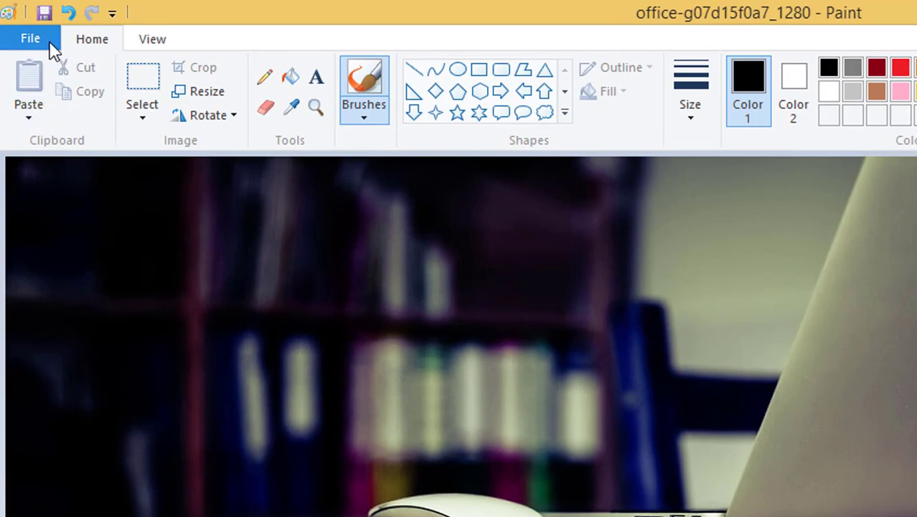
- Save the resized image and close Paint
click(30, 39)
click(68, 184)
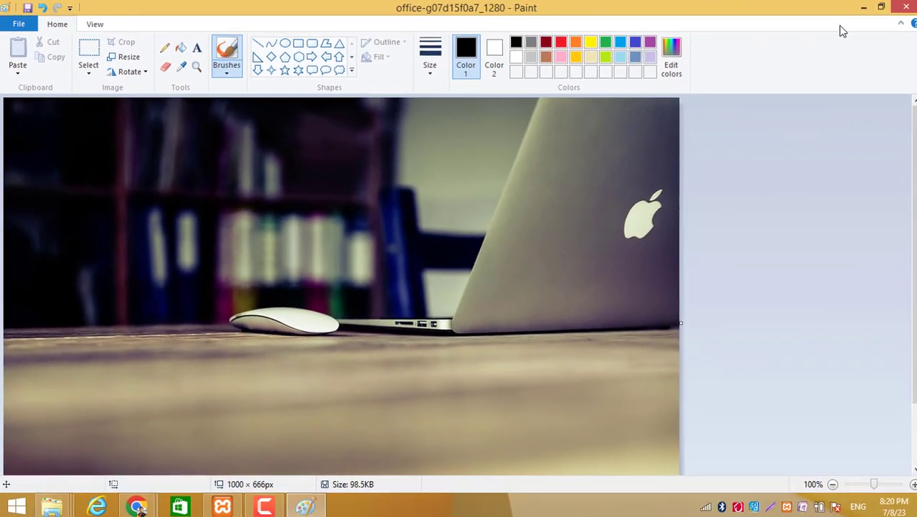
click(906, 7)
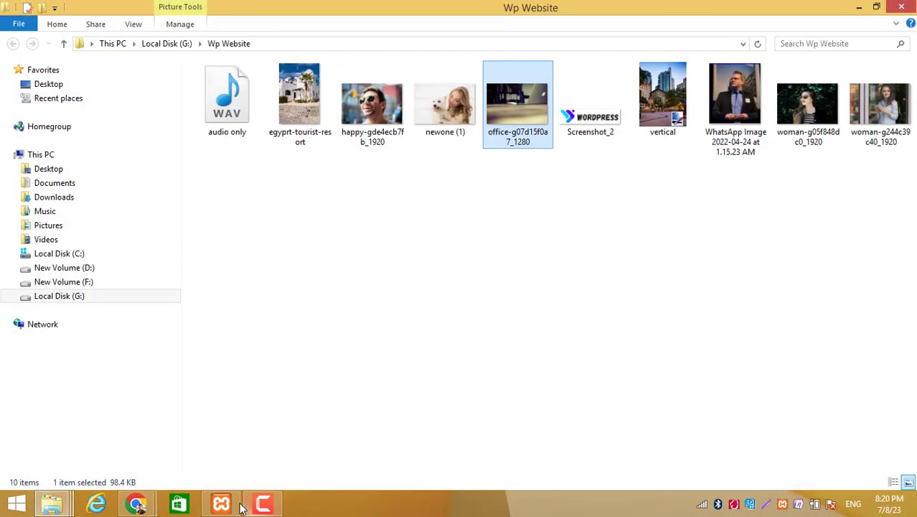
- Switch to the Blog page editor in Chrome, upload office-g07d15f0a7_1280 from G:'s Wp Website folder, and select it as the row's background image
click(137, 503)
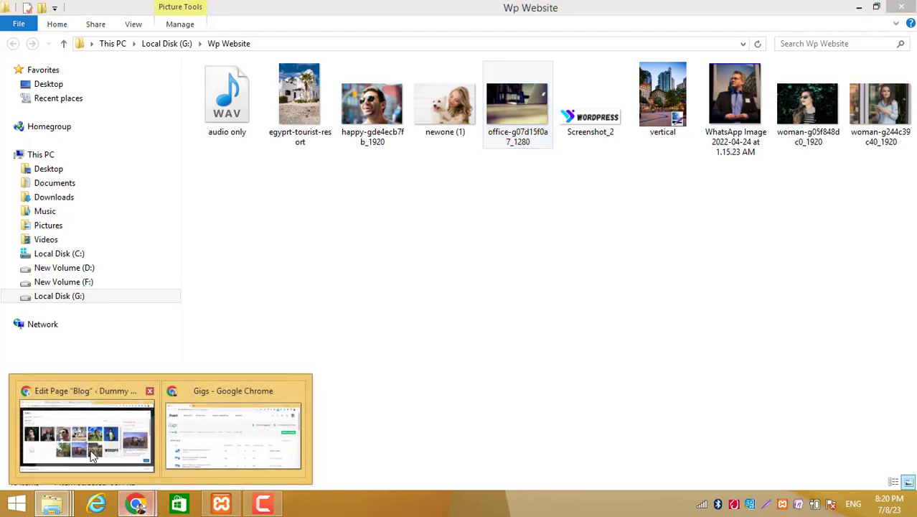
click(91, 457)
click(48, 119)
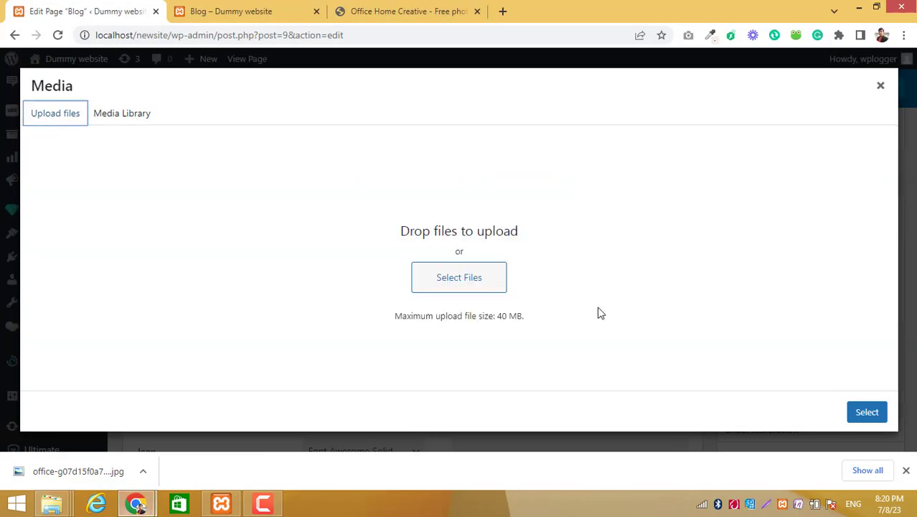
click(459, 285)
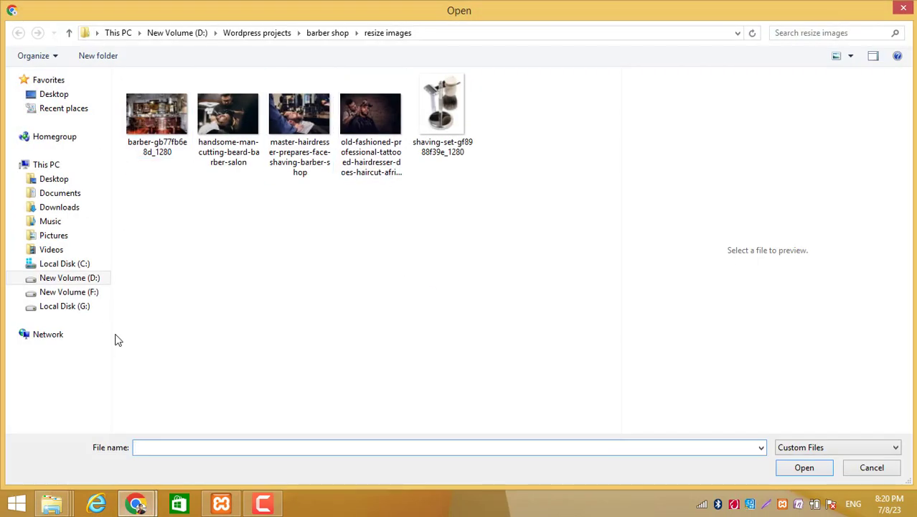
click(77, 307)
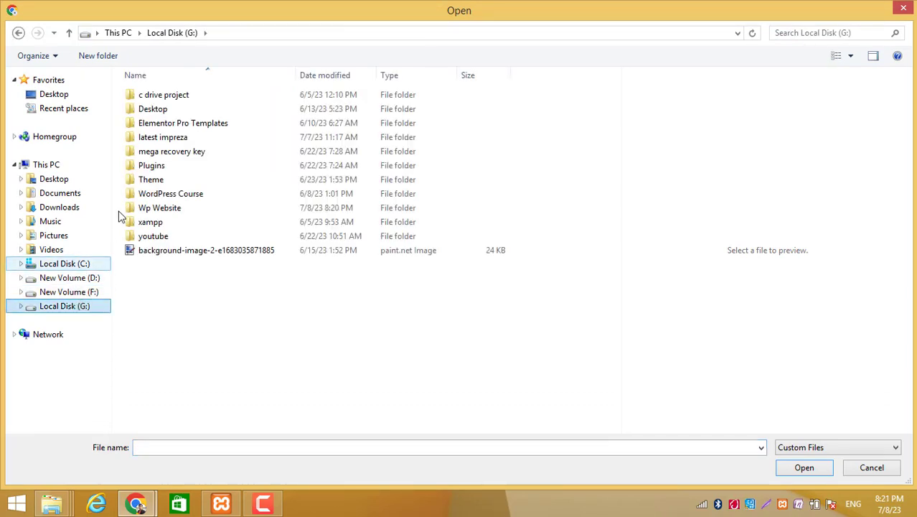
double_click(170, 208)
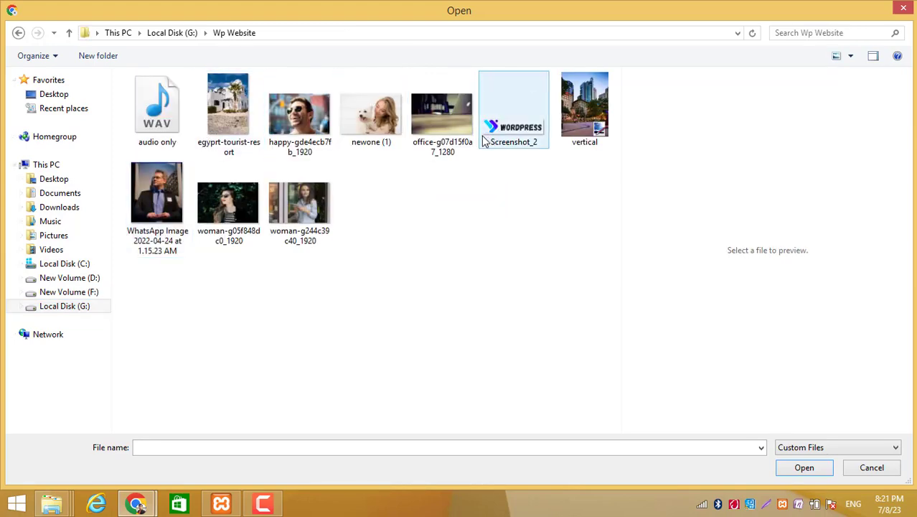
click(456, 130)
double_click(456, 131)
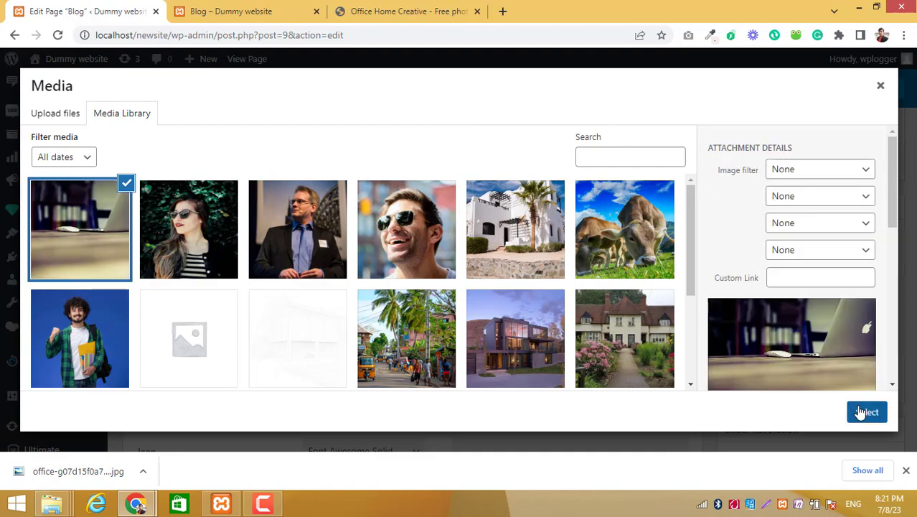
click(861, 410)
- Set the row's background image size to cover and its background repeat to None
scroll(588, 327, down, 3)
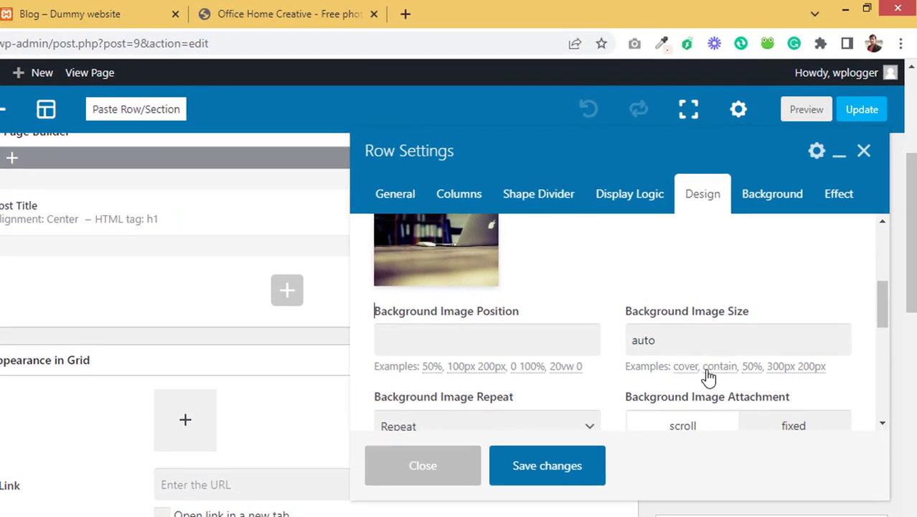
click(690, 365)
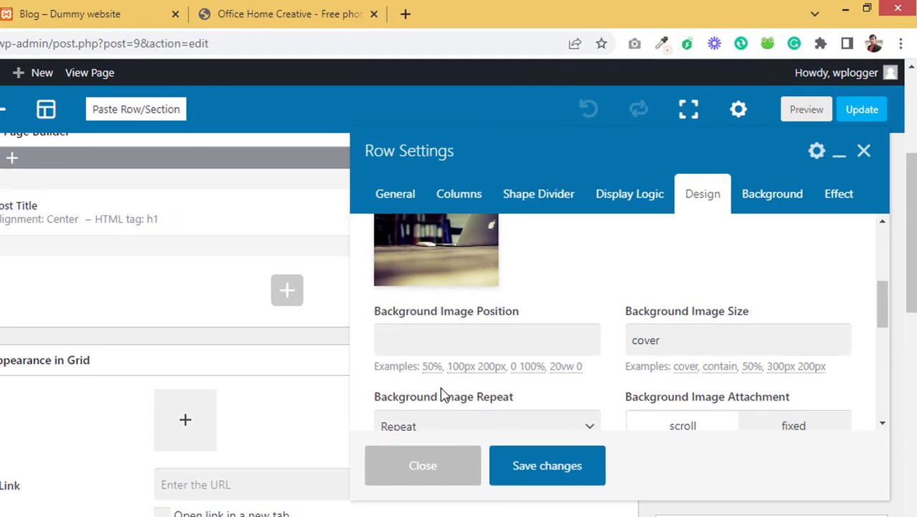
scroll(431, 409, down, 1)
click(446, 350)
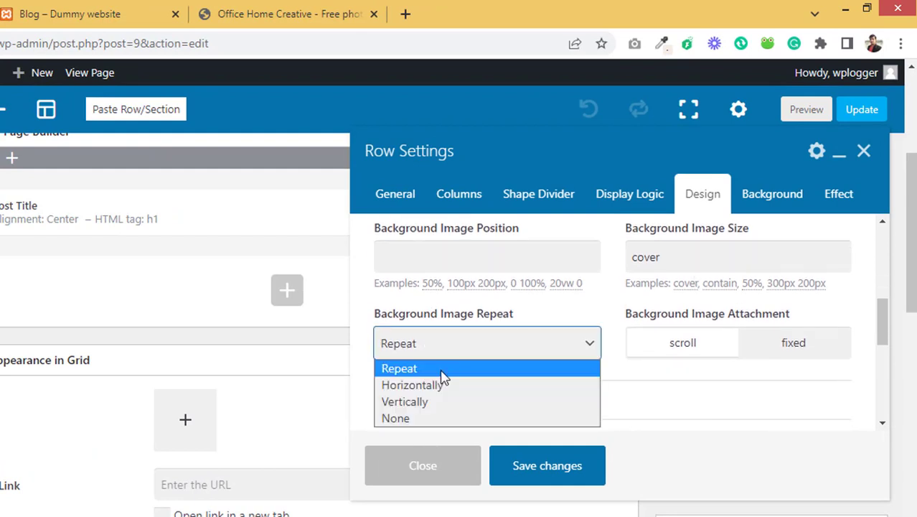
click(438, 420)
- Give the title row a semi-transparent dark background overlay of rgba(26,26,26,0.75) and save the row settings
scroll(553, 352, up, 2)
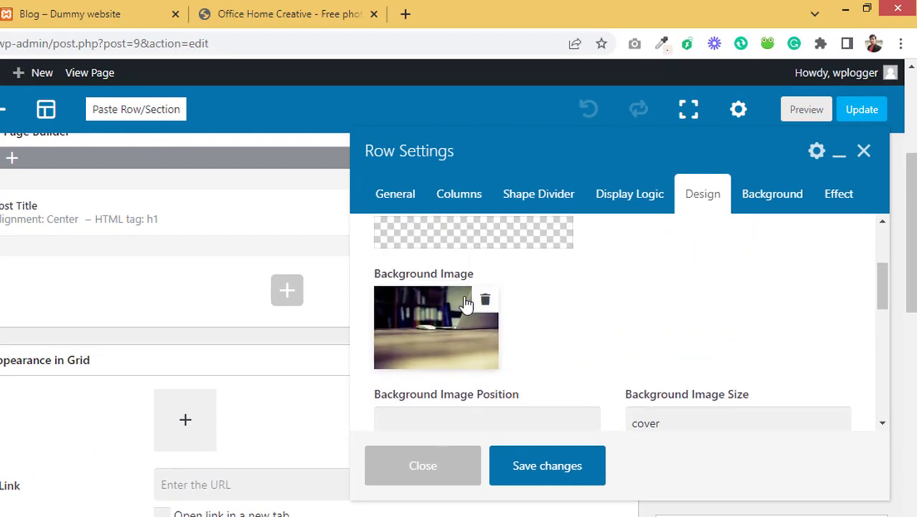
scroll(502, 316, up, 1)
click(386, 203)
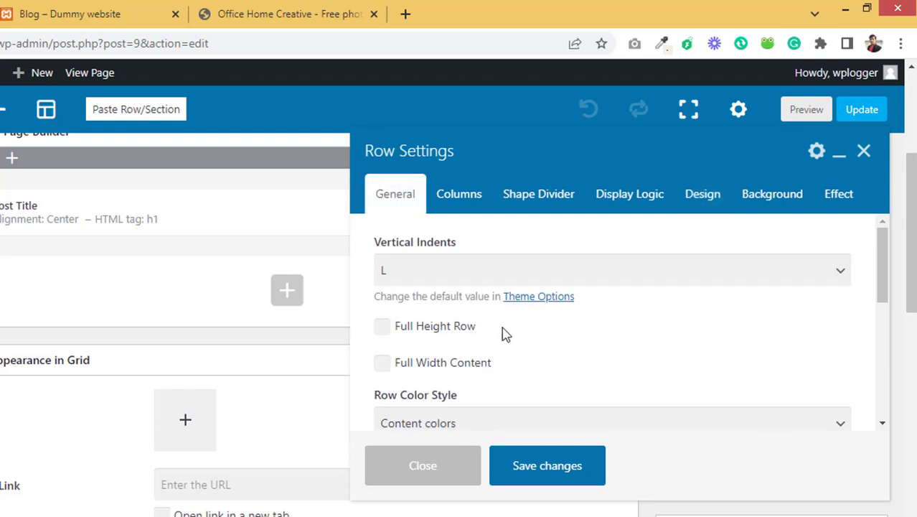
scroll(505, 336, down, 2)
scroll(505, 337, down, 3)
click(468, 293)
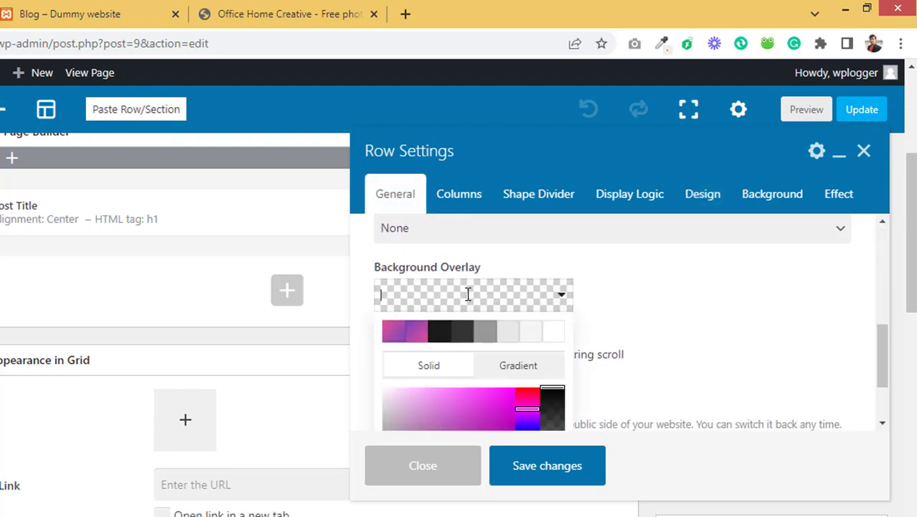
click(439, 335)
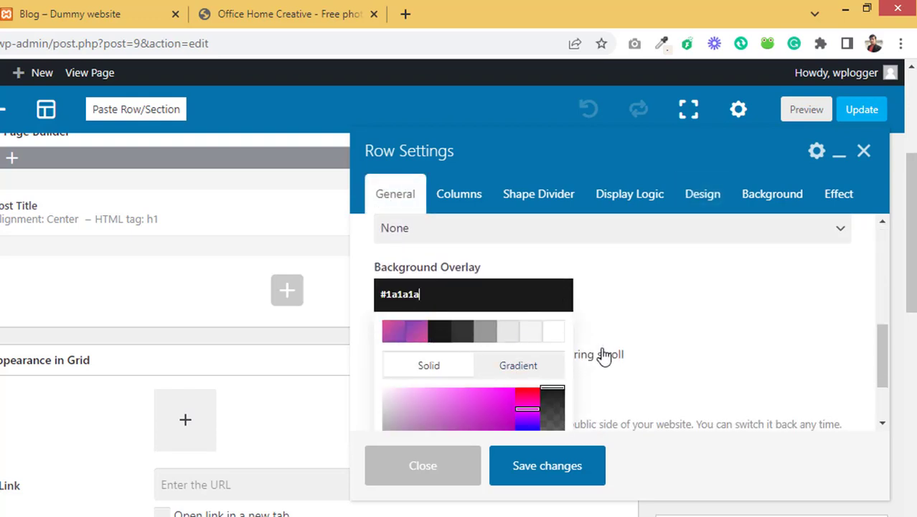
scroll(604, 355, down, 1)
drag(552, 307, 552, 330)
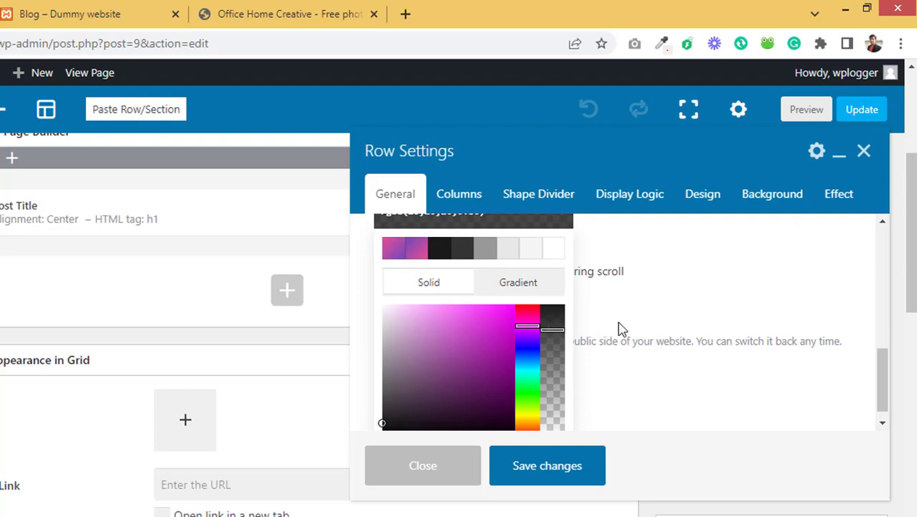
scroll(621, 328, up, 1)
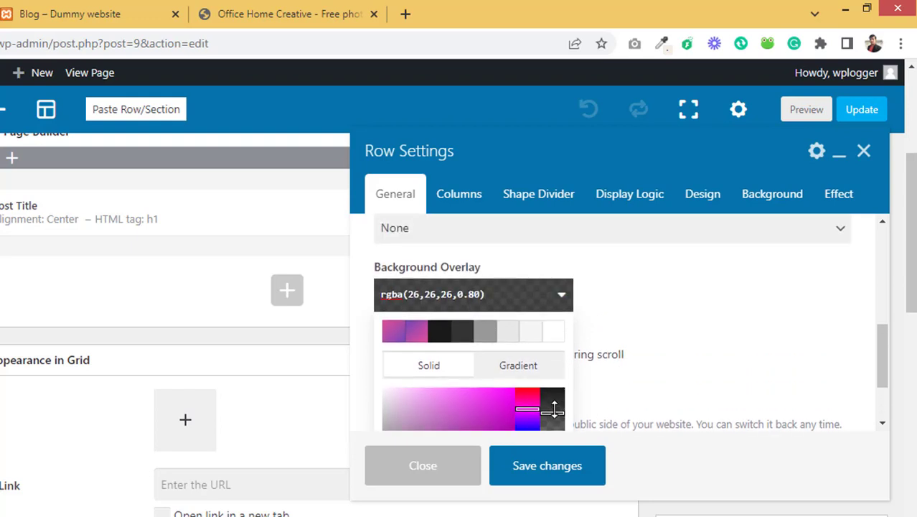
drag(553, 409, 553, 418)
click(546, 466)
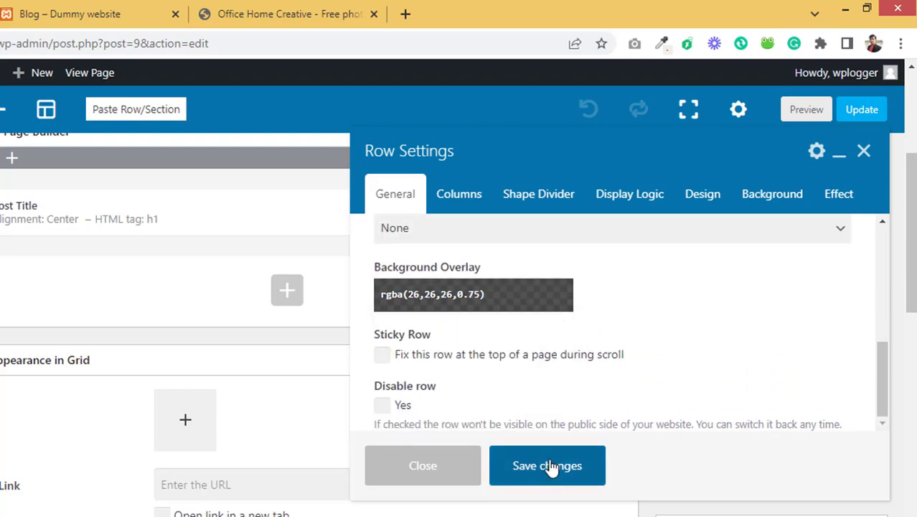
- Update the Blog page and reload its live view to check the title row's background image and overlay
scroll(850, 388, up, 2)
click(847, 368)
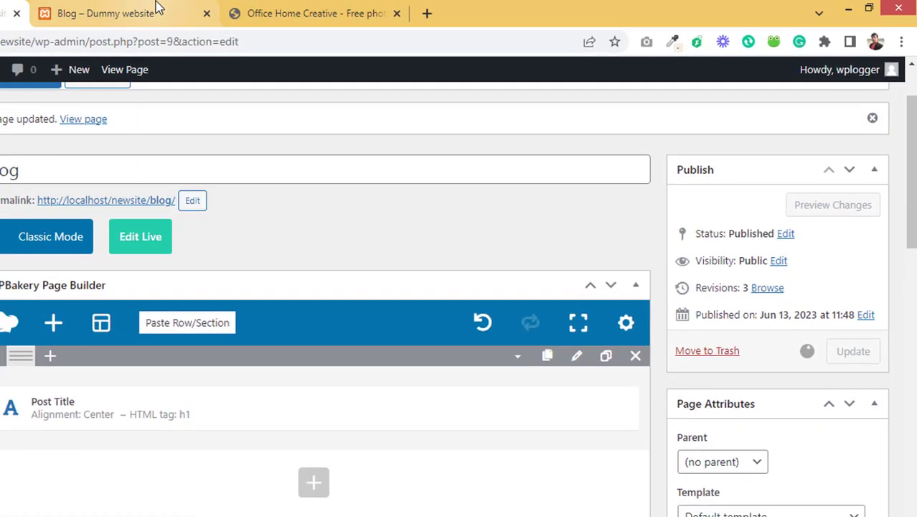
click(43, 13)
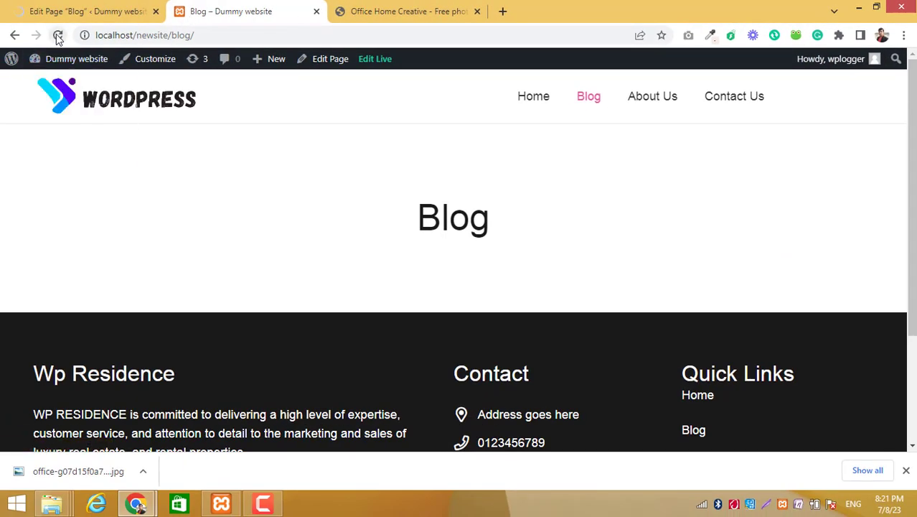
click(59, 36)
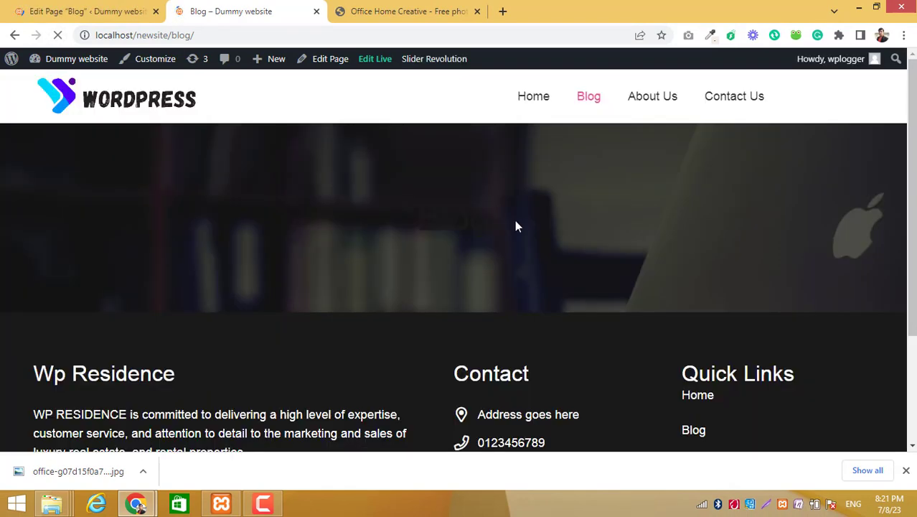
scroll(754, 253, down, 2)
scroll(755, 256, up, 2)
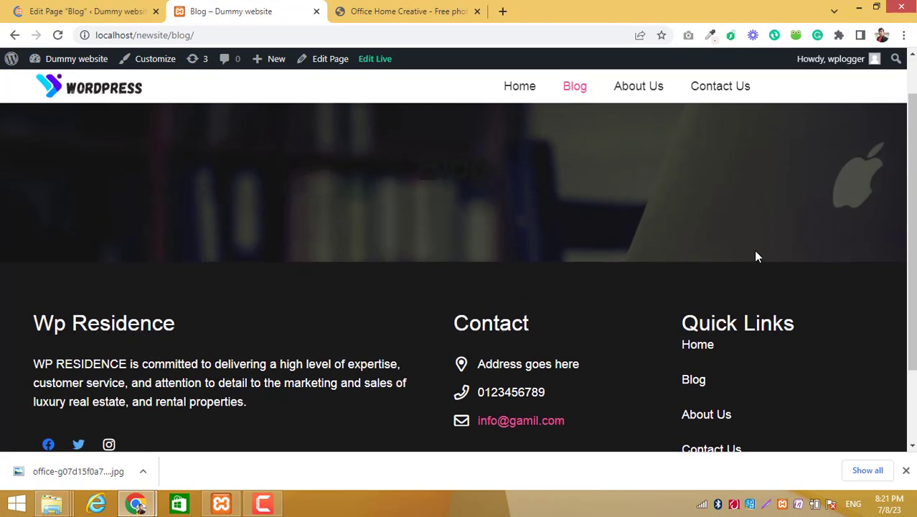
- Set the title row's text color to white in its design settings and save the row
click(121, 10)
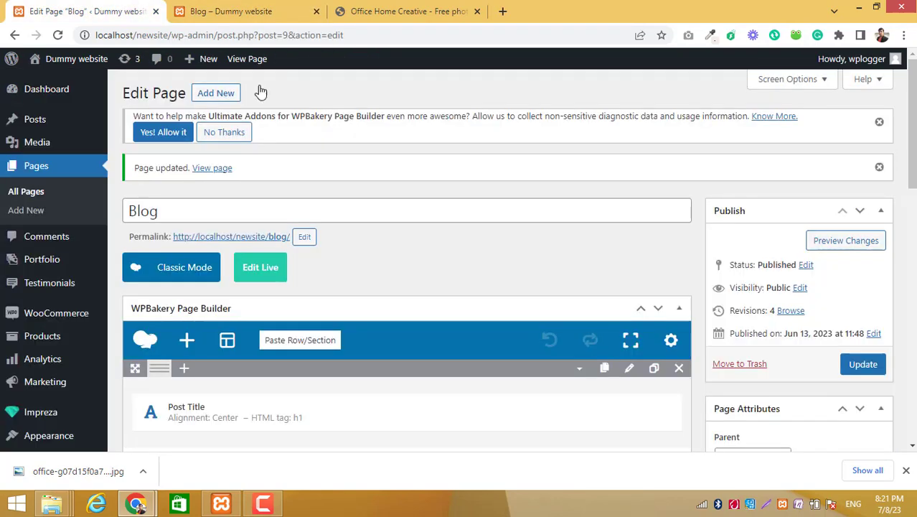
click(628, 368)
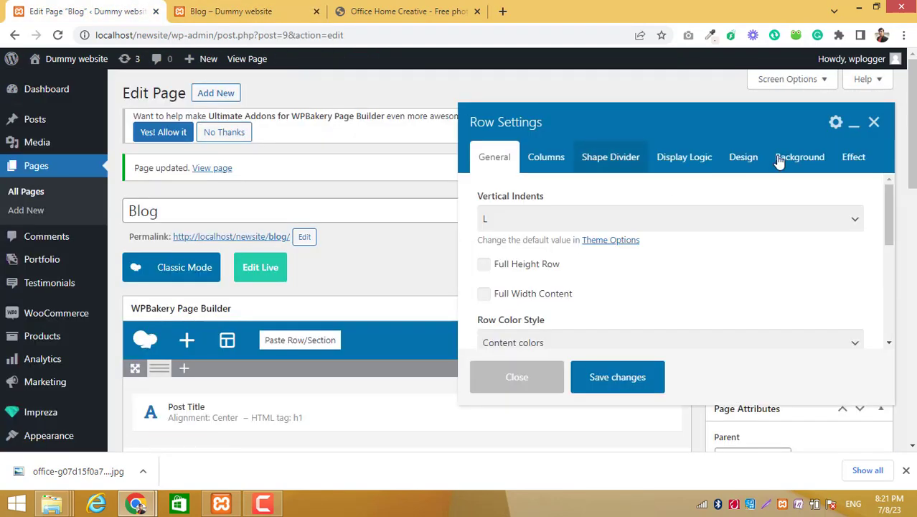
click(743, 158)
click(523, 249)
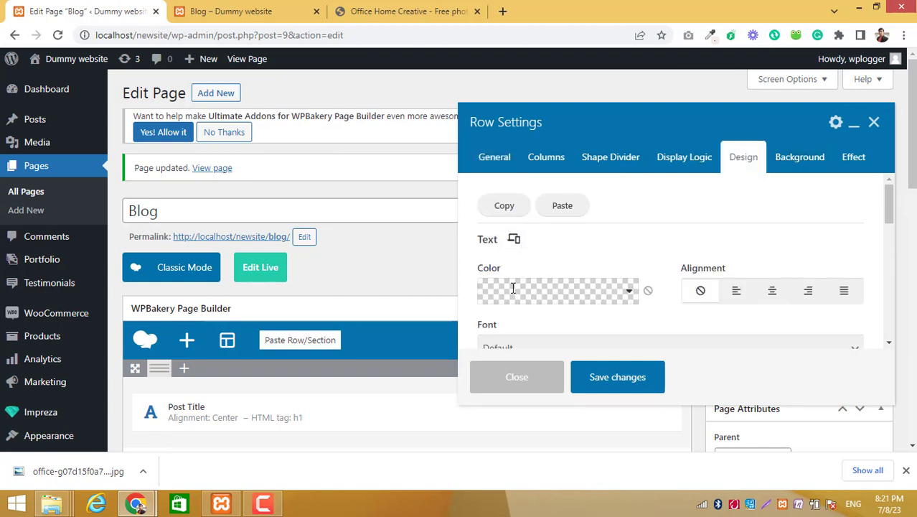
click(642, 291)
click(627, 329)
click(617, 376)
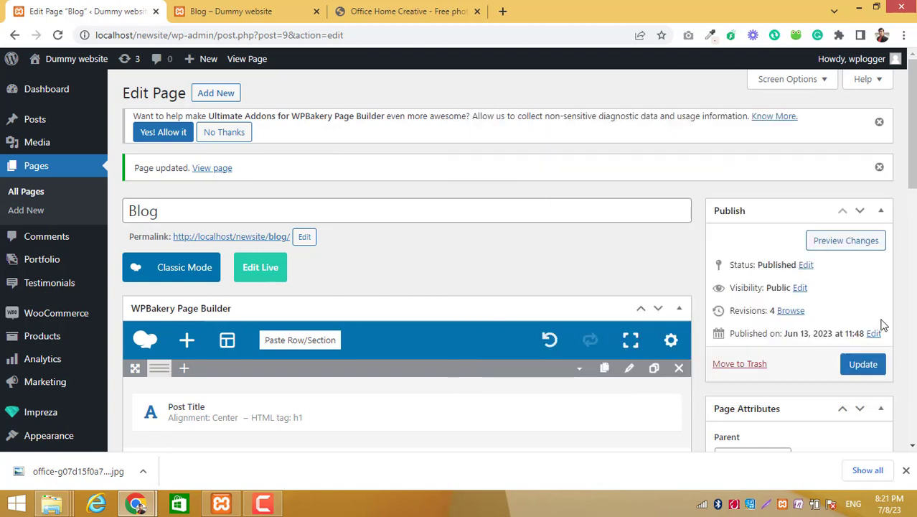
- Publish the text color change and reload the live Blog page to check the title
click(861, 366)
click(252, 8)
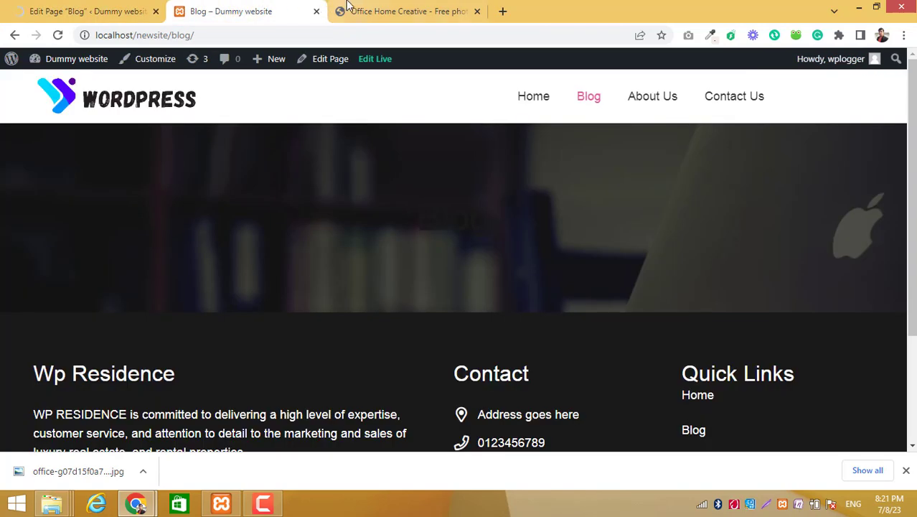
click(58, 36)
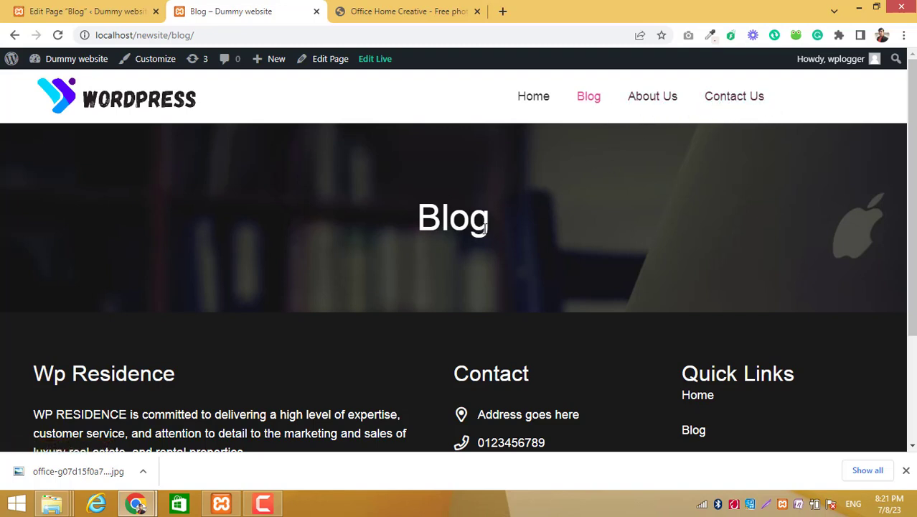
scroll(460, 226, down, 3)
scroll(271, 139, up, 3)
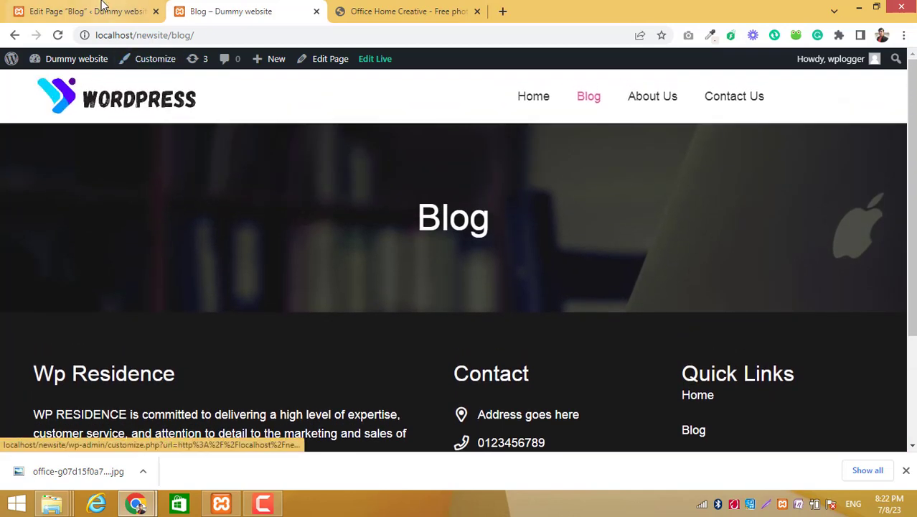
- Add a new row below the Post Title row in the page editor and insert a Grid element in it
click(111, 9)
scroll(405, 186, down, 4)
click(405, 164)
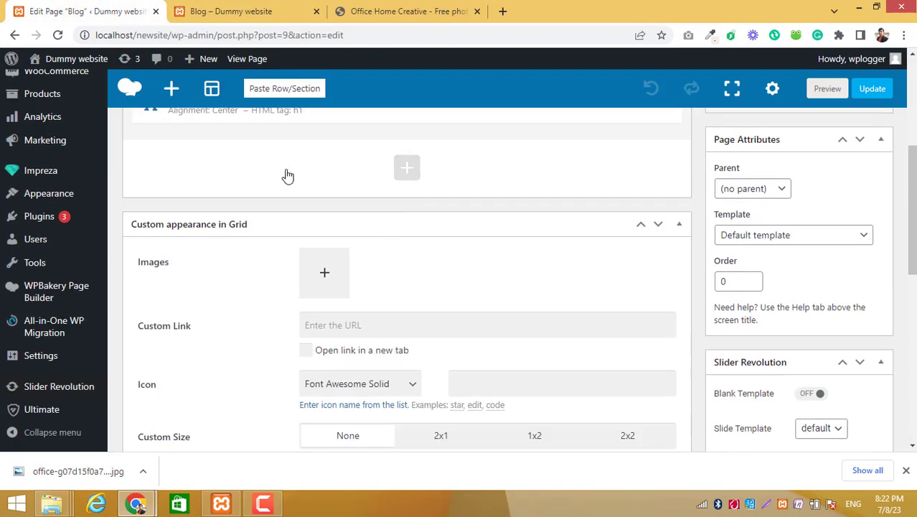
click(168, 177)
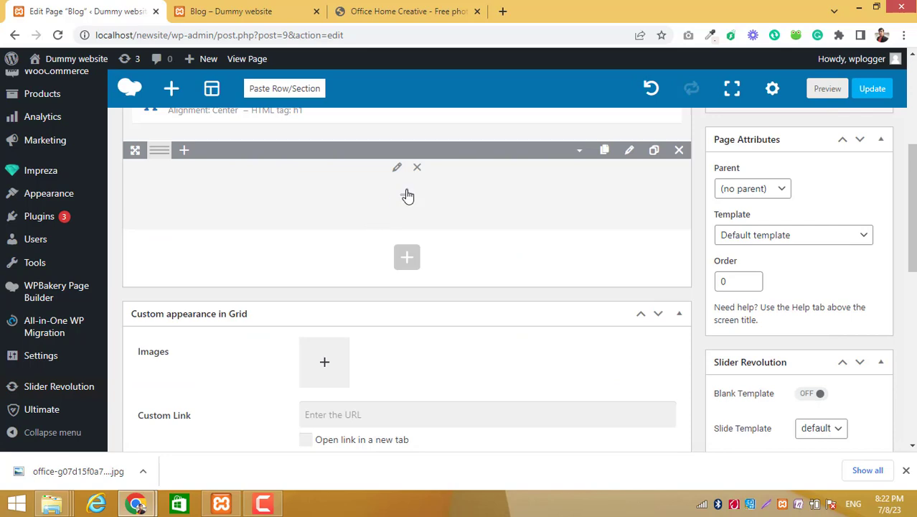
click(407, 195)
text(grid)
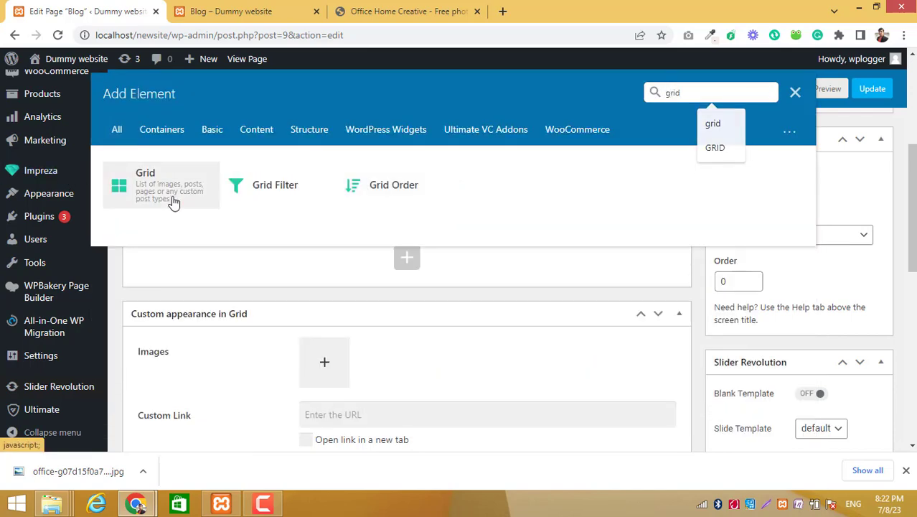
click(172, 200)
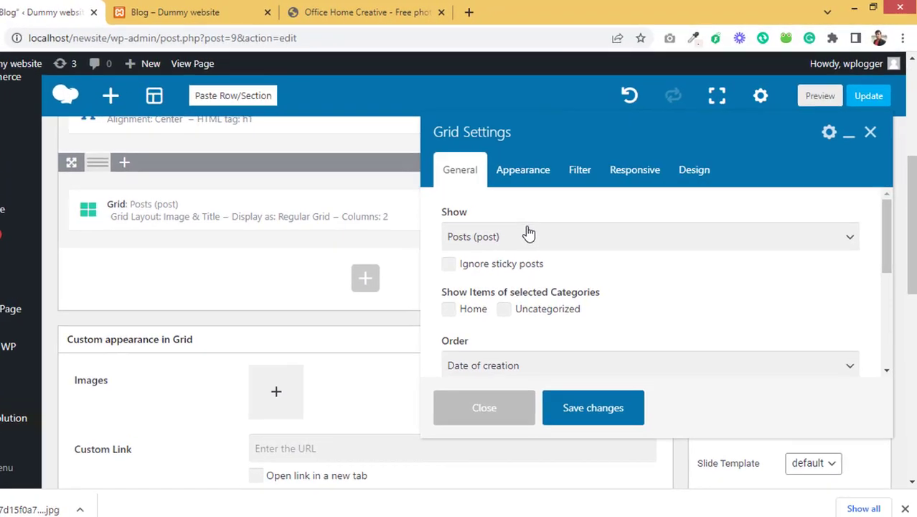
- Set the post grid's Items Quantity to 6
scroll(557, 219, down, 3)
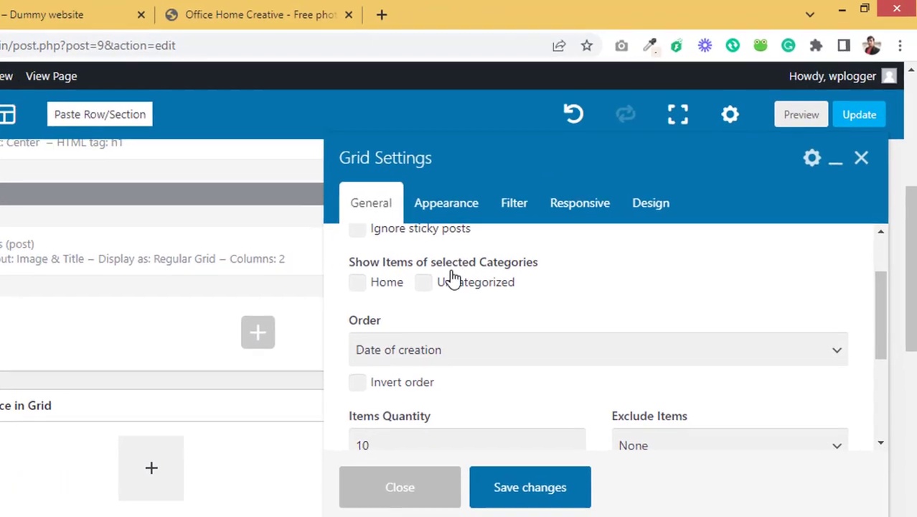
scroll(457, 334, down, 2)
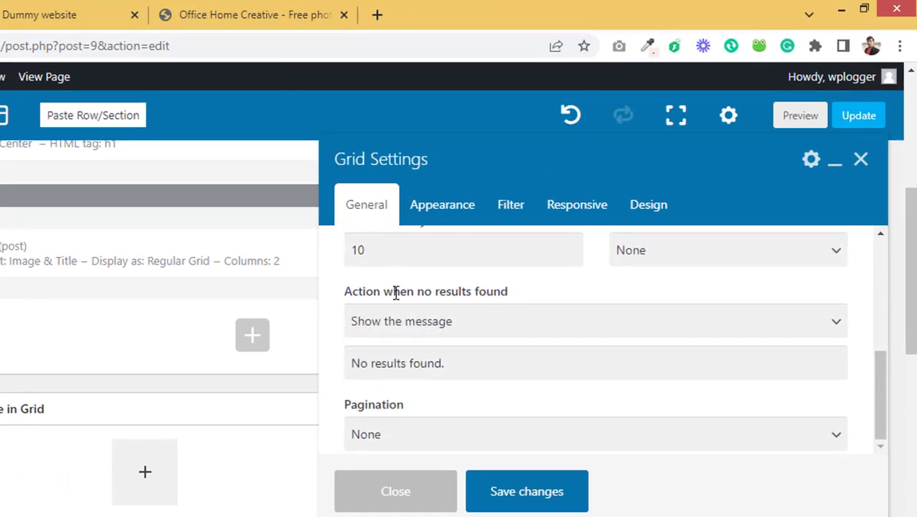
scroll(396, 293, up, 2)
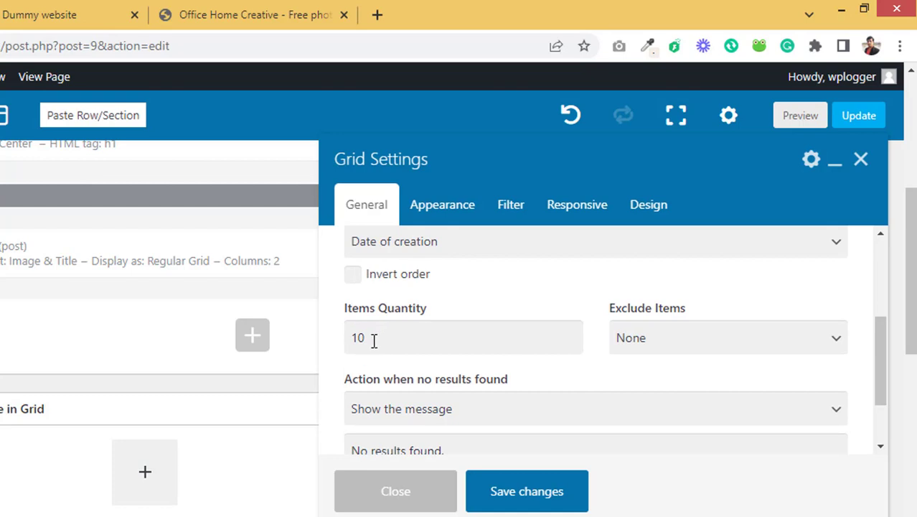
click(373, 340)
double_click(352, 339)
text(6)
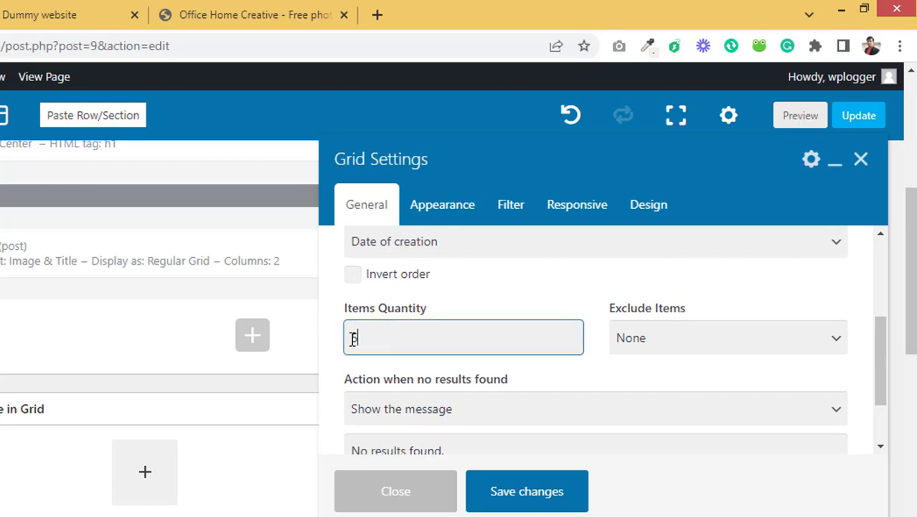
- Set the post grid's Pagination to "Load items on button click" and its Items Quantity to 12
scroll(516, 334, down, 1)
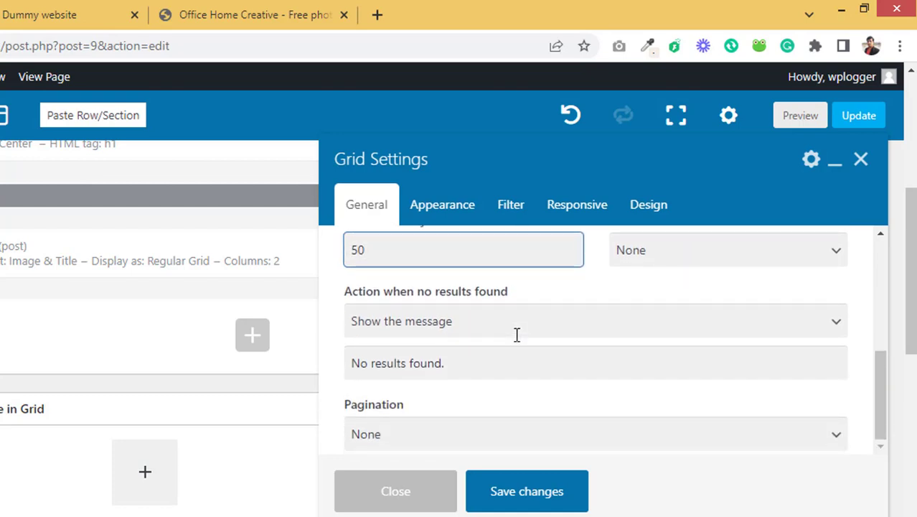
click(389, 433)
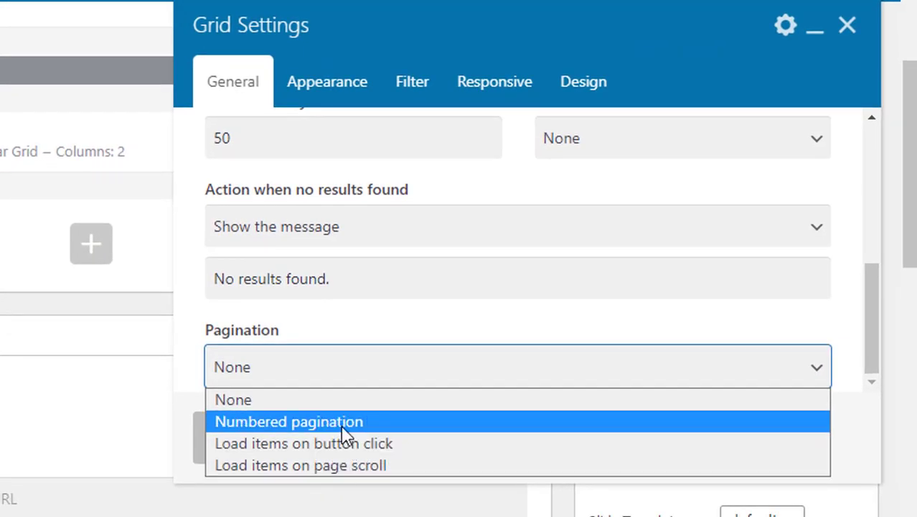
click(337, 445)
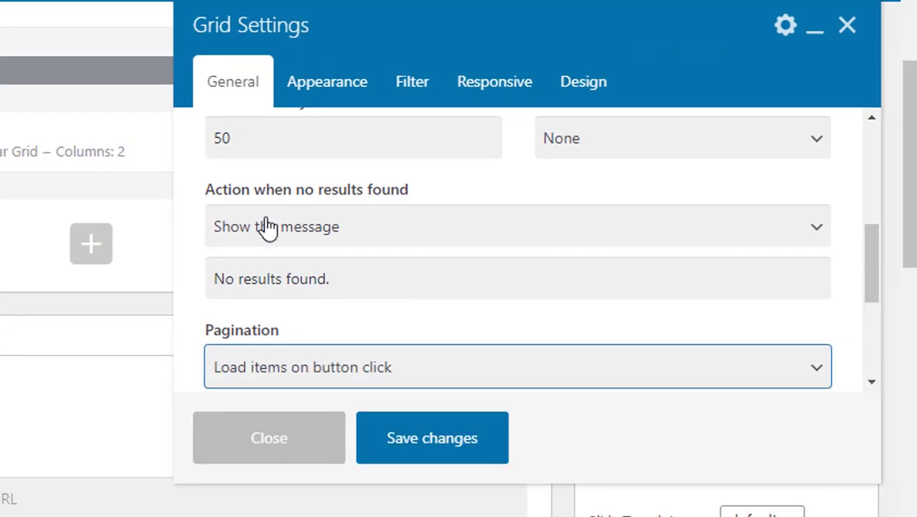
drag(233, 138, 215, 138)
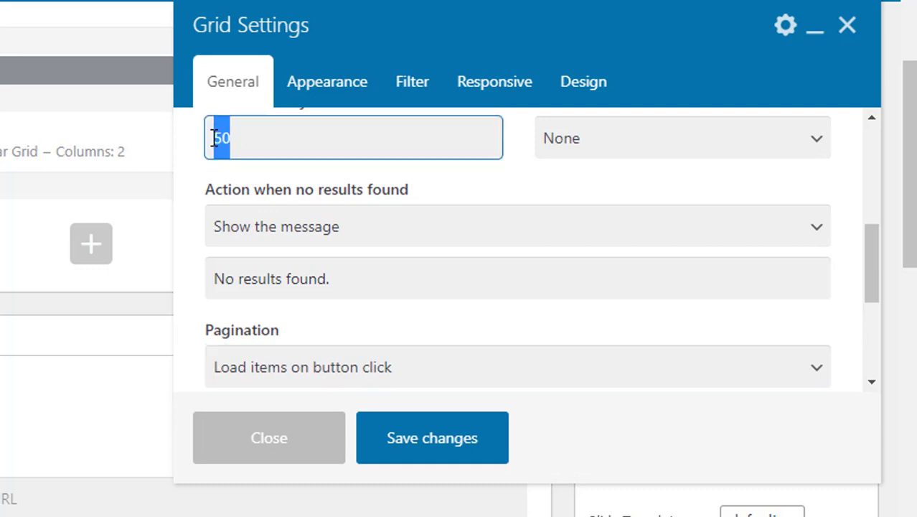
text(1)
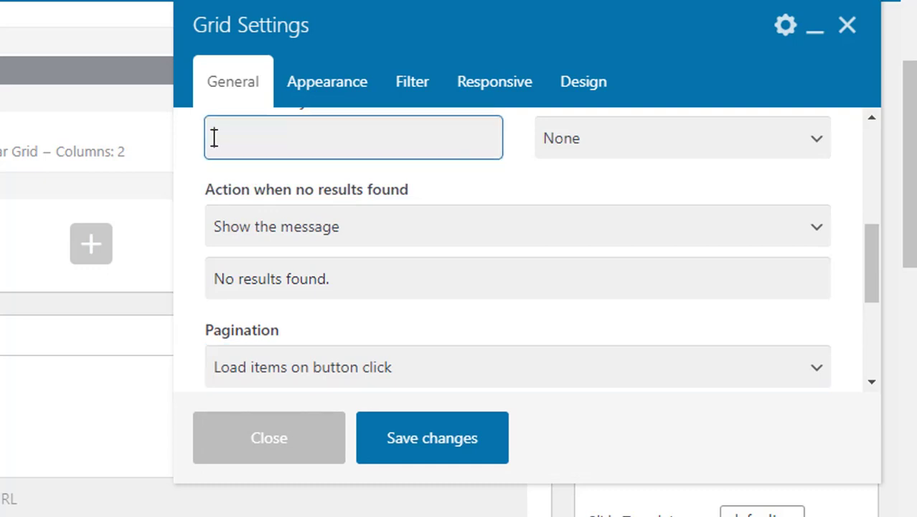
text(2)
click(466, 188)
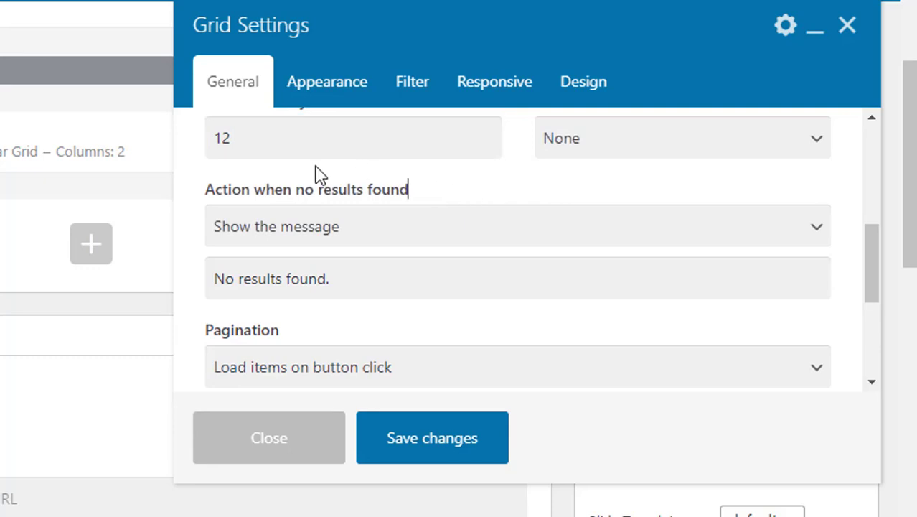
- Review the grid's general settings, including the load-more button's label, size and available button styles
scroll(264, 149, down, 3)
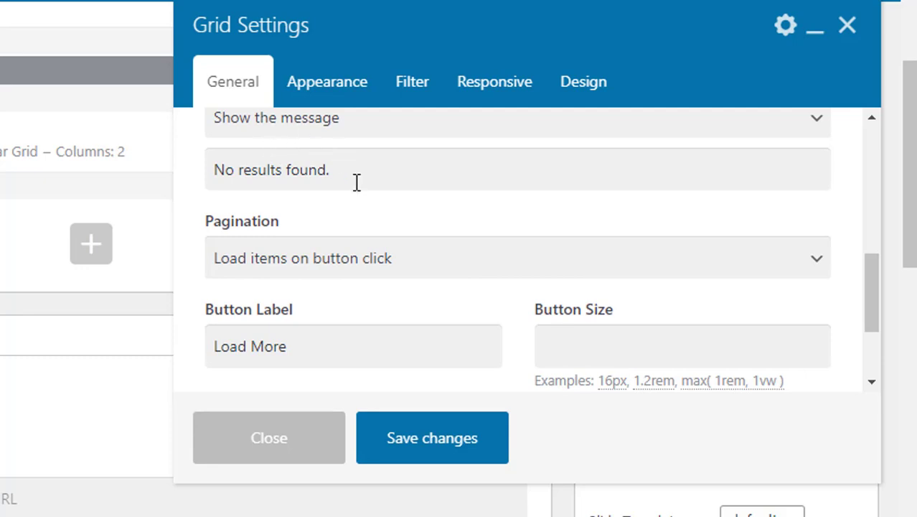
scroll(401, 293, up, 3)
scroll(401, 293, down, 5)
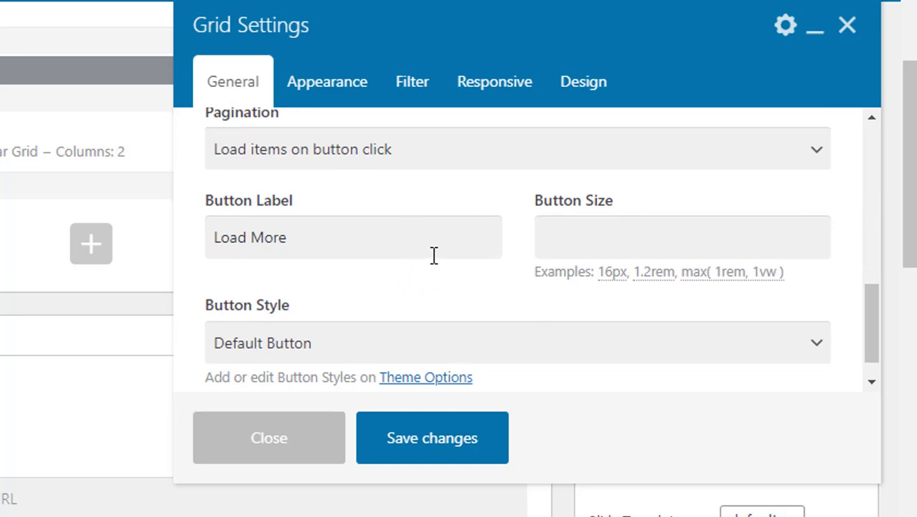
scroll(434, 254, up, 3)
scroll(434, 261, down, 3)
scroll(434, 254, up, 5)
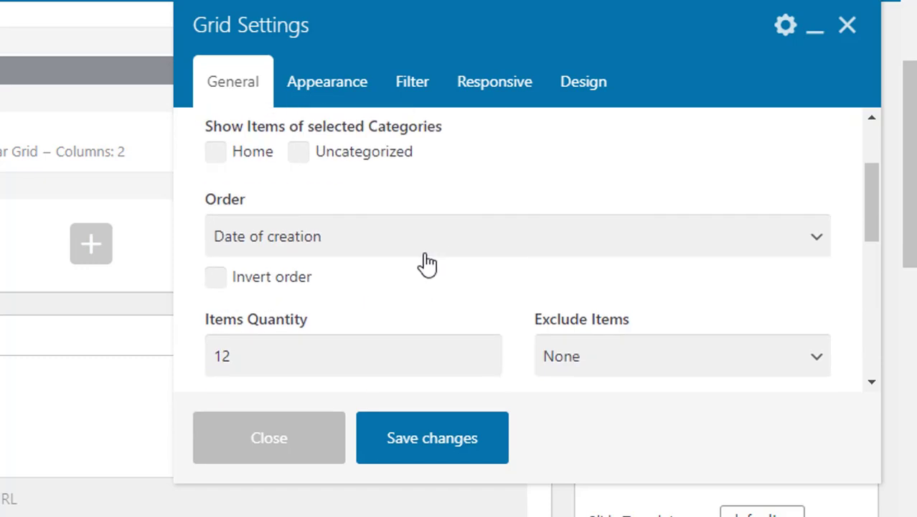
scroll(307, 266, down, 3)
scroll(414, 257, down, 3)
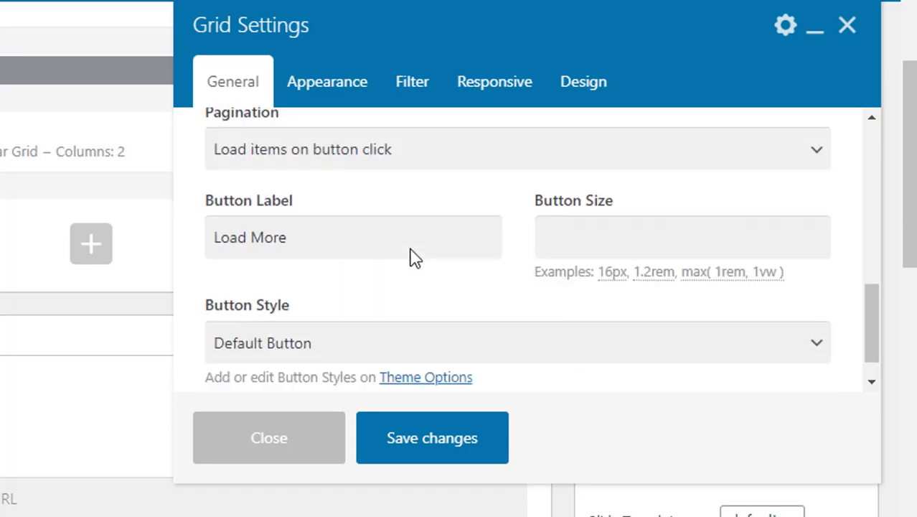
scroll(413, 251, down, 1)
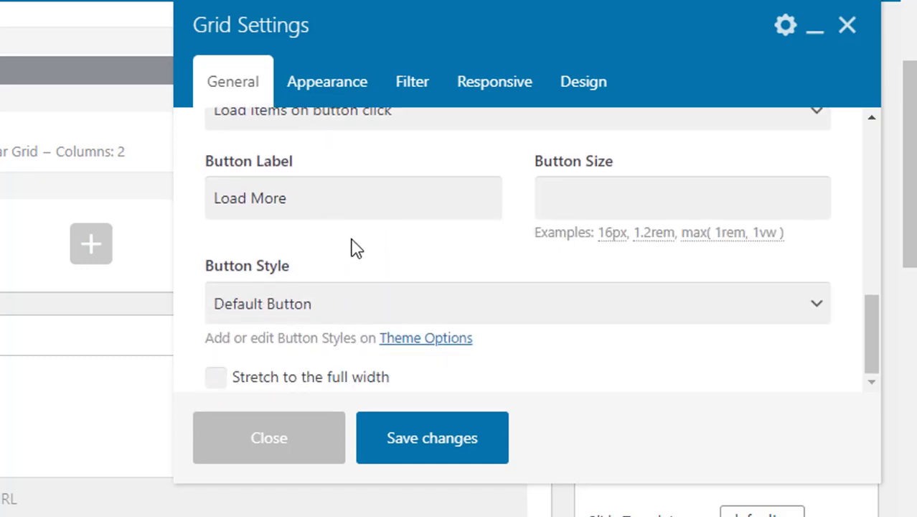
click(338, 306)
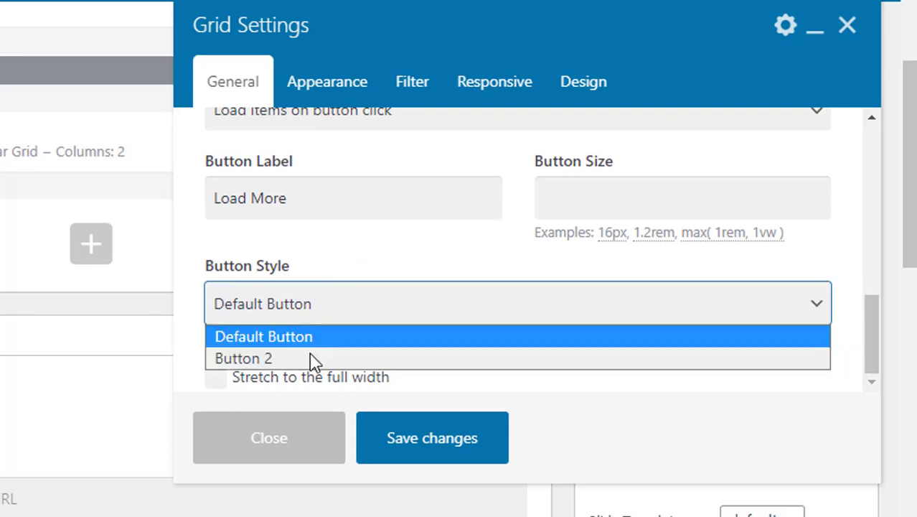
click(361, 265)
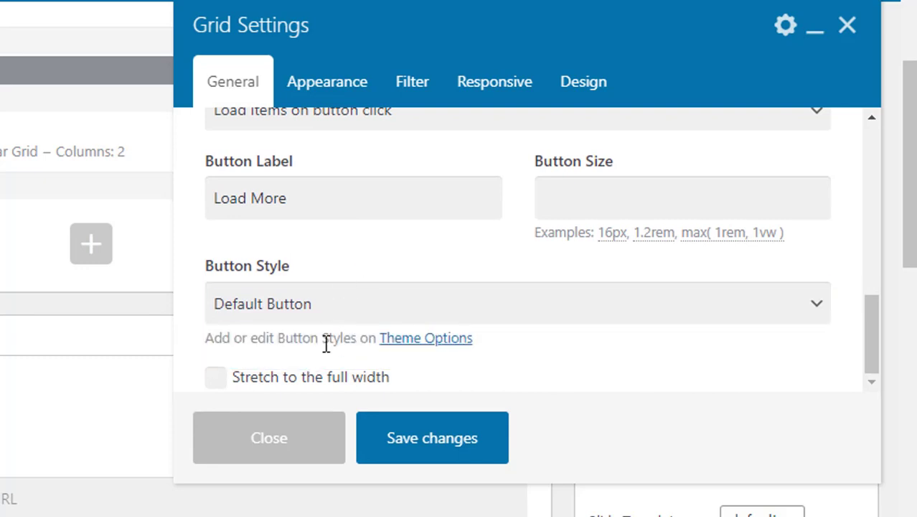
scroll(323, 337, down, 3)
scroll(319, 322, up, 5)
- Change the post grid's Grid Layout to Blog Grid and save the grid settings
click(341, 93)
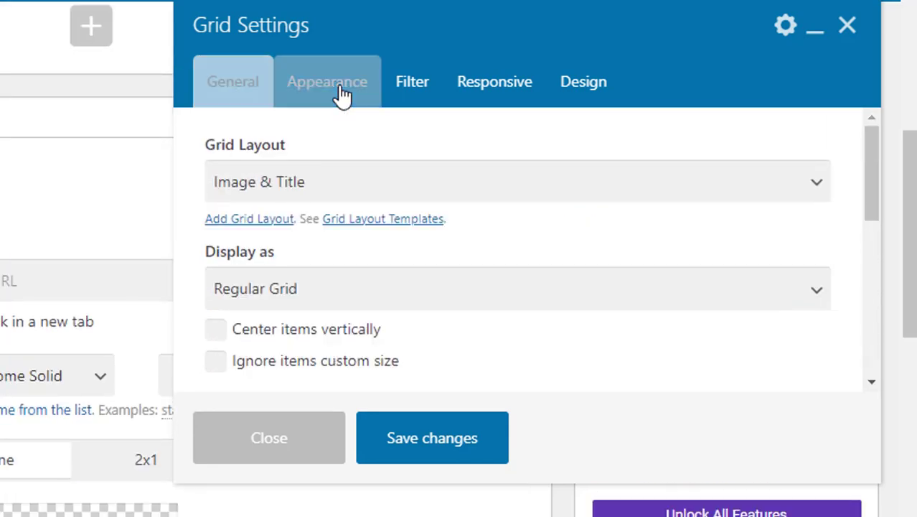
click(321, 190)
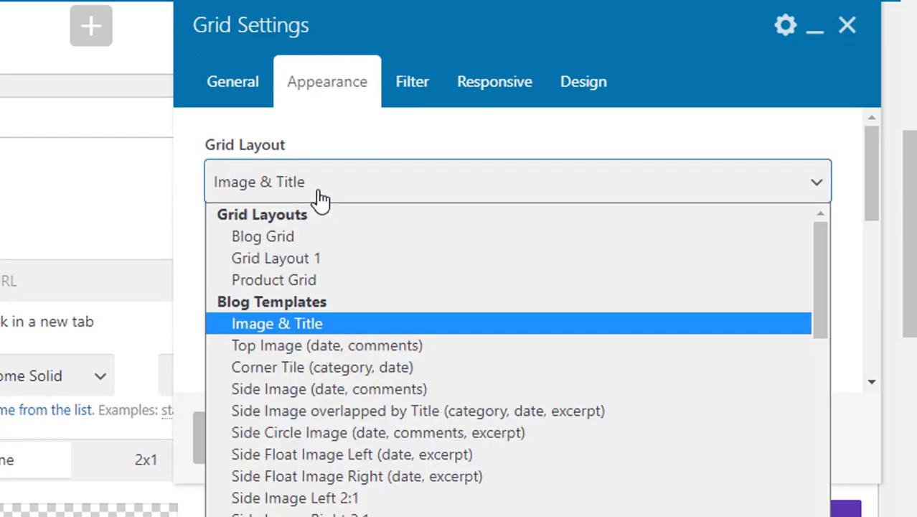
click(312, 239)
click(436, 440)
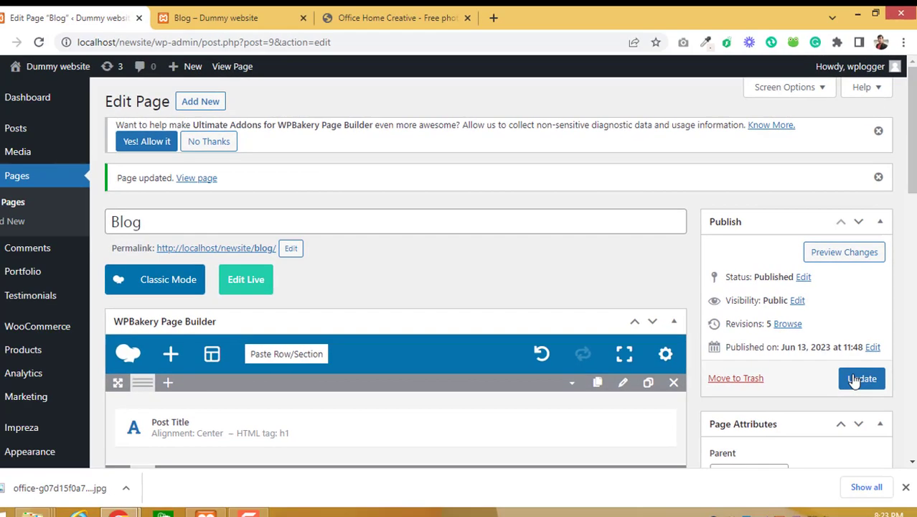
- Update the page and reload the live Blog page to check the post grid below the title banner
click(854, 380)
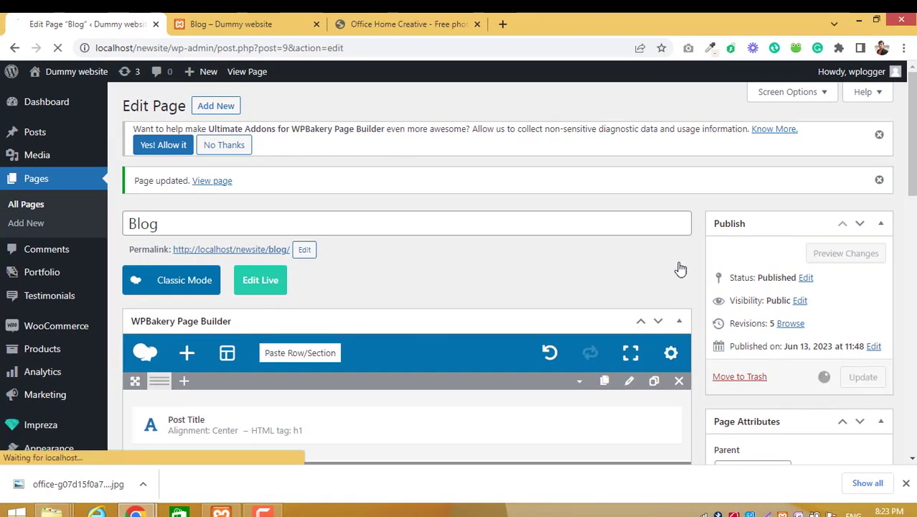
click(234, 18)
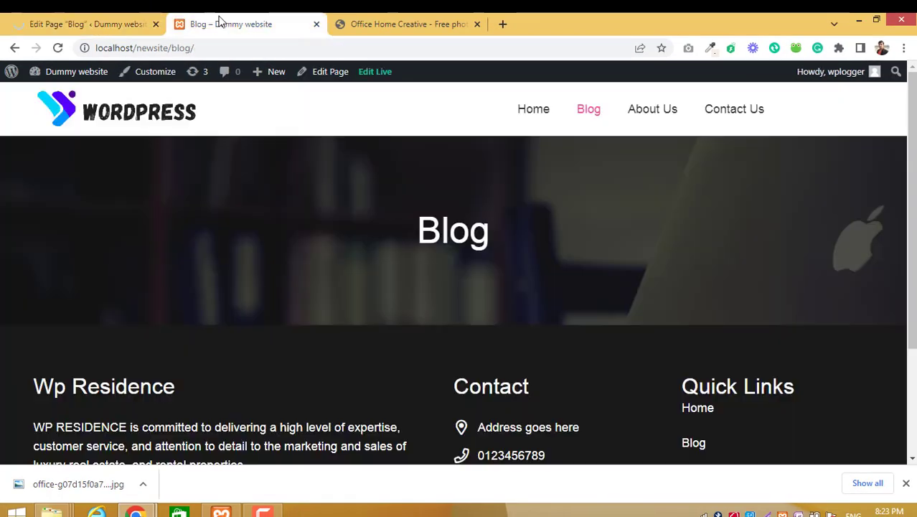
click(58, 48)
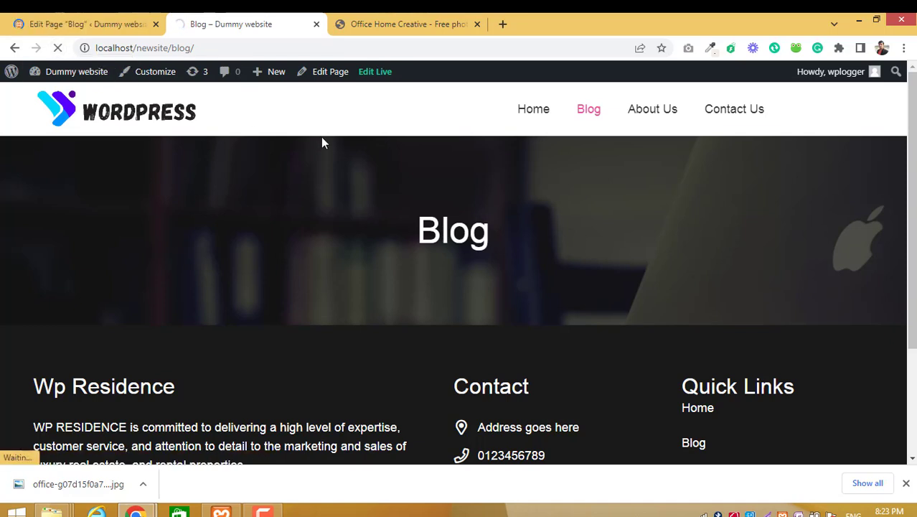
scroll(415, 160, down, 6)
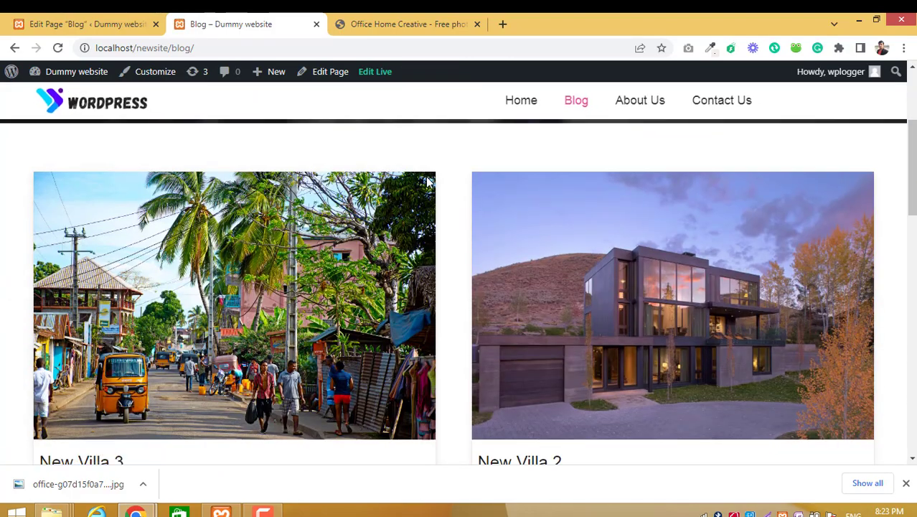
scroll(194, 260, up, 4)
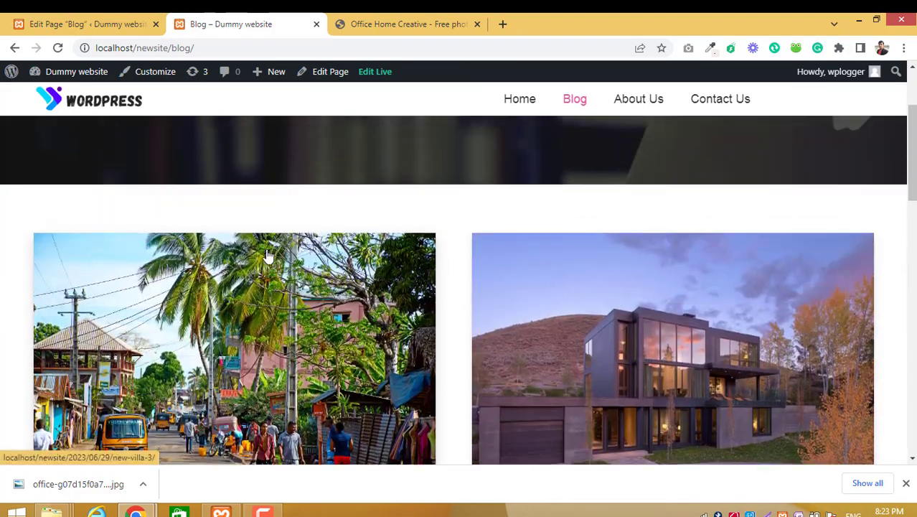
scroll(270, 252, down, 5)
scroll(273, 254, down, 4)
scroll(280, 254, up, 10)
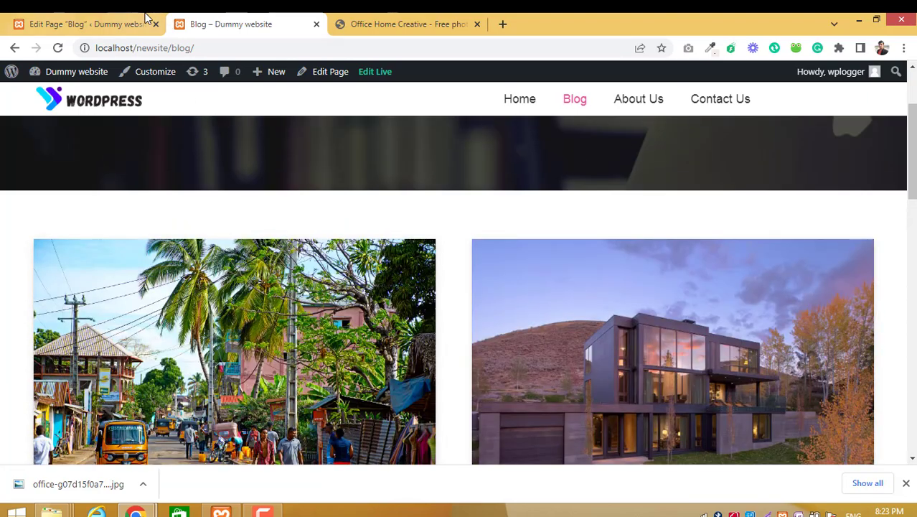
- Reopen the Grid element's settings in the page editor, set Columns to 3 and save the changes
click(143, 24)
scroll(443, 341, down, 7)
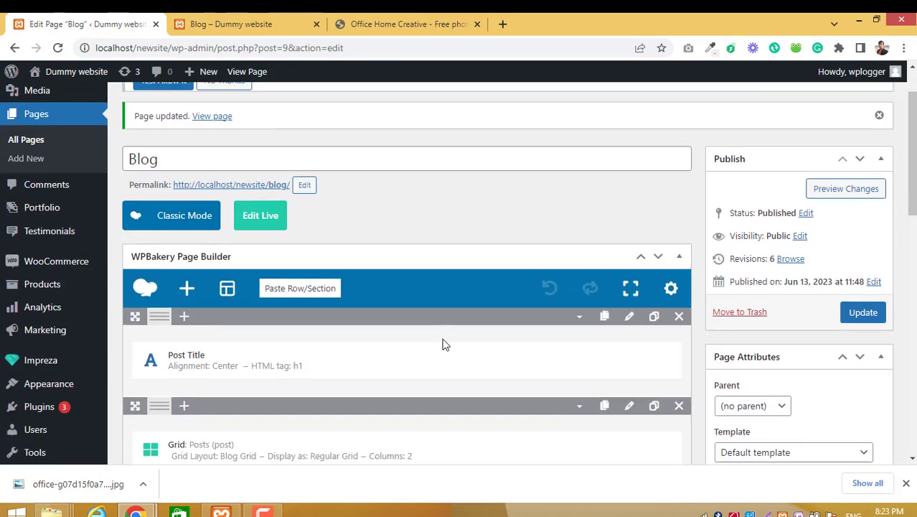
scroll(443, 342, up, 5)
scroll(442, 337, up, 1)
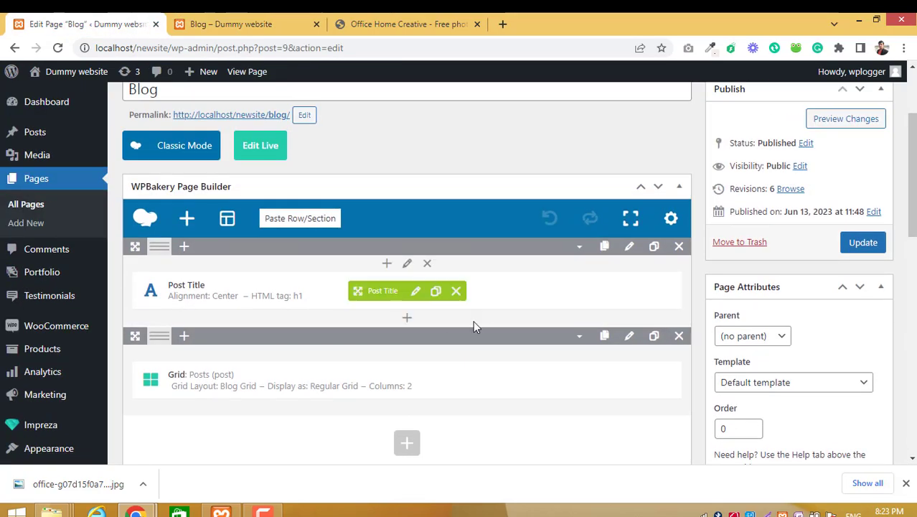
click(408, 380)
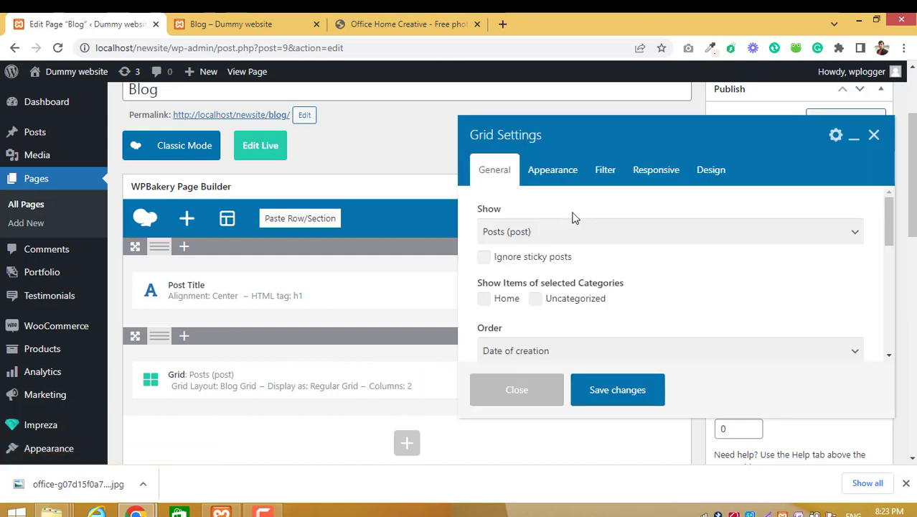
click(553, 172)
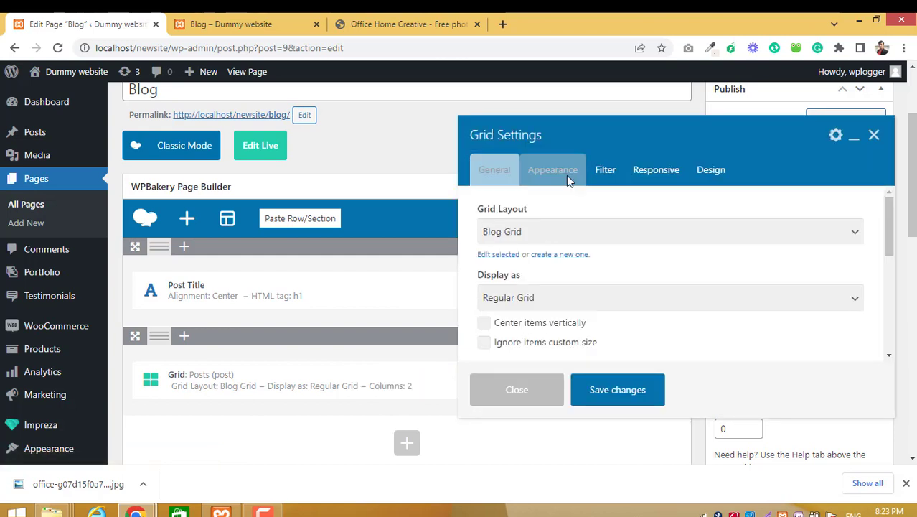
scroll(554, 315, down, 2)
click(553, 311)
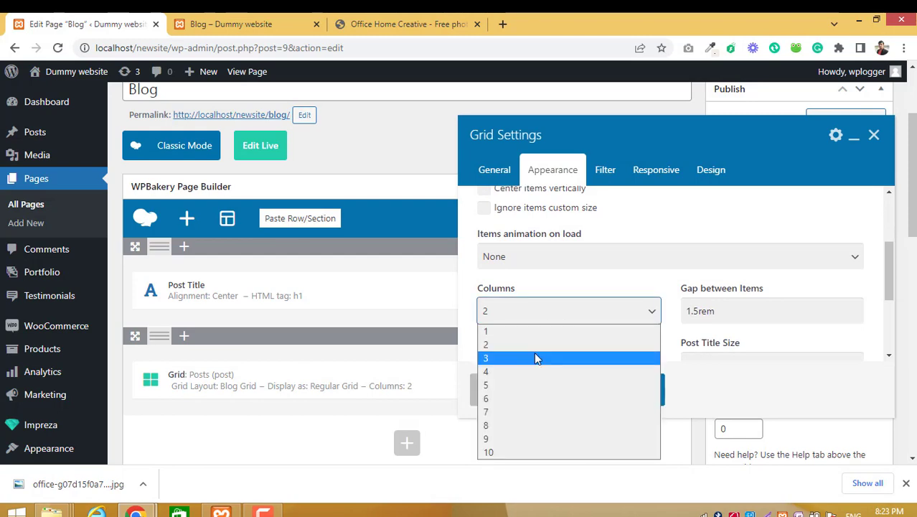
click(534, 356)
click(618, 390)
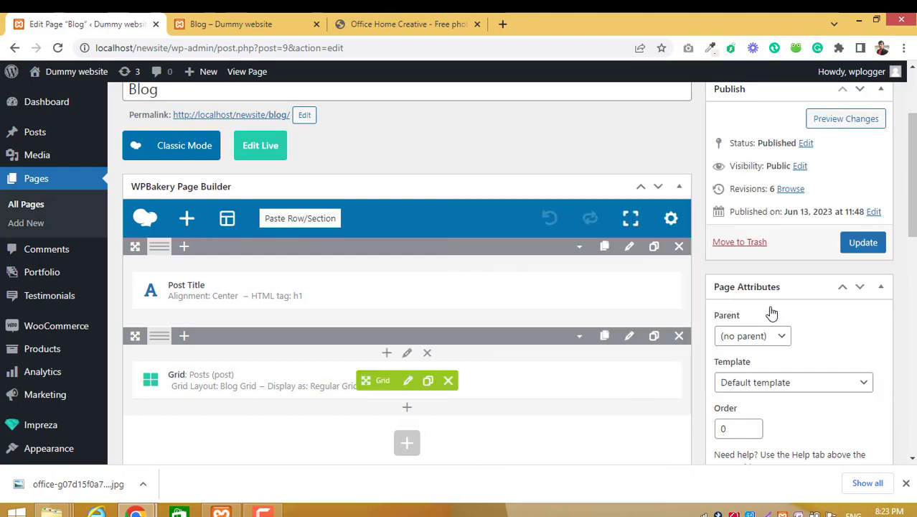
- Publish the column change and reload the live Blog page
click(863, 243)
click(255, 23)
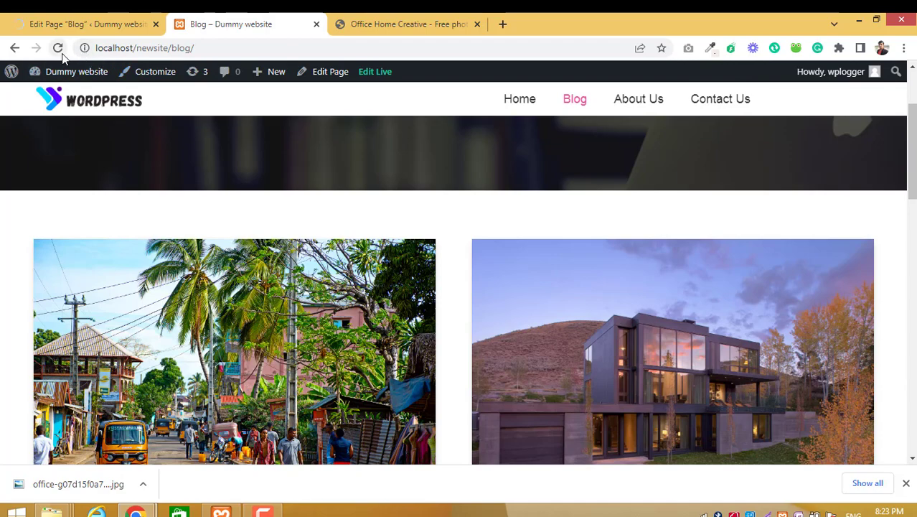
click(58, 47)
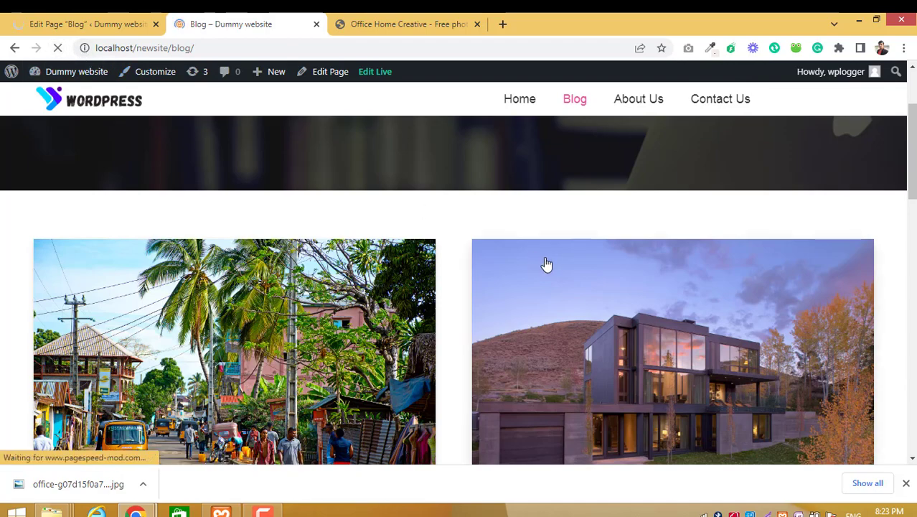
- Examine the live Blog page's layout from the title banner through the post cards to the footer
scroll(560, 260, down, 7)
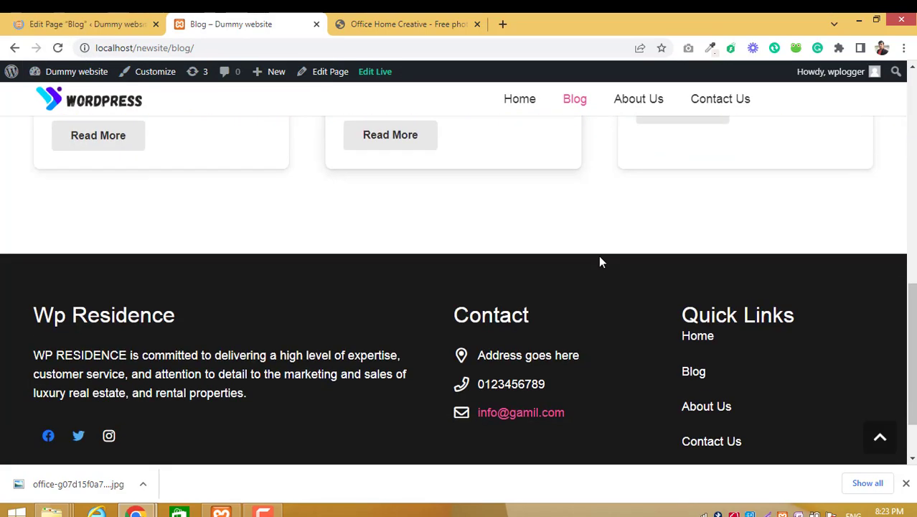
scroll(446, 255, up, 5)
scroll(502, 255, down, 4)
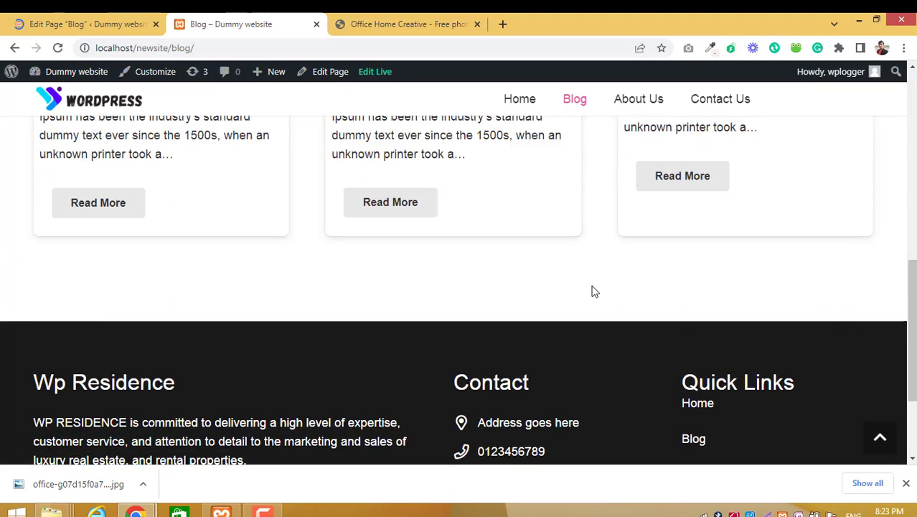
scroll(593, 290, up, 8)
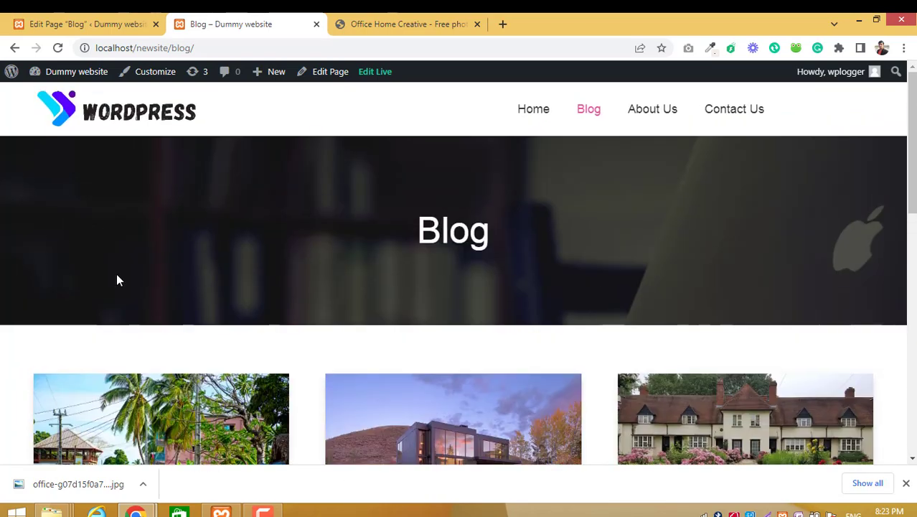
scroll(119, 280, down, 5)
scroll(236, 286, up, 5)
scroll(525, 298, down, 10)
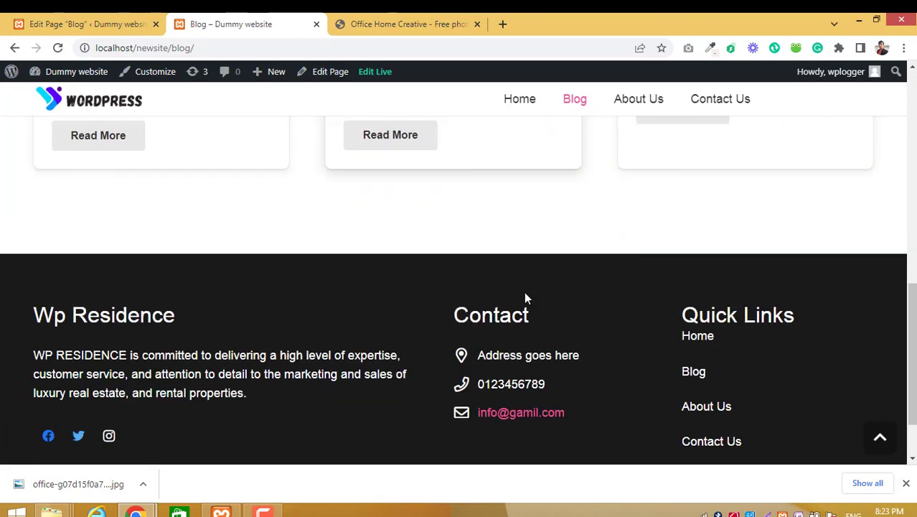
scroll(525, 294, up, 10)
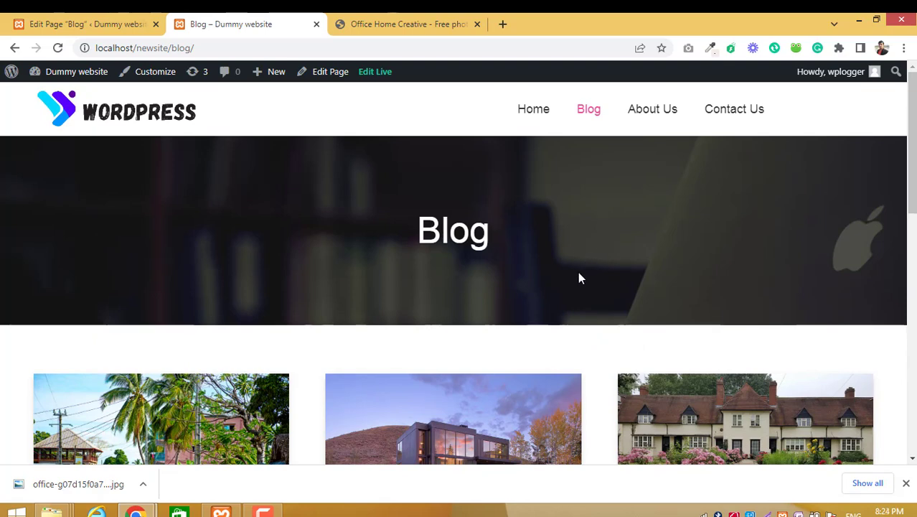
scroll(581, 291, down, 1)
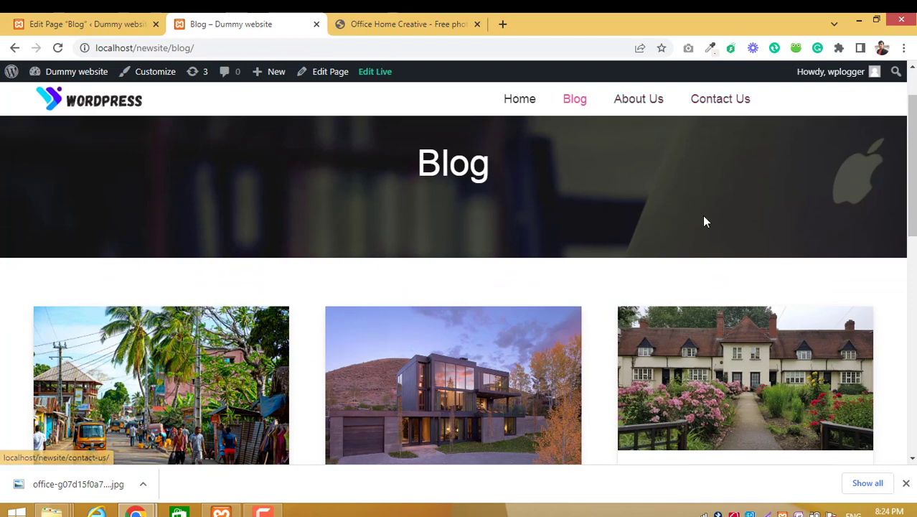
scroll(660, 380, down, 3)
scroll(665, 375, down, 3)
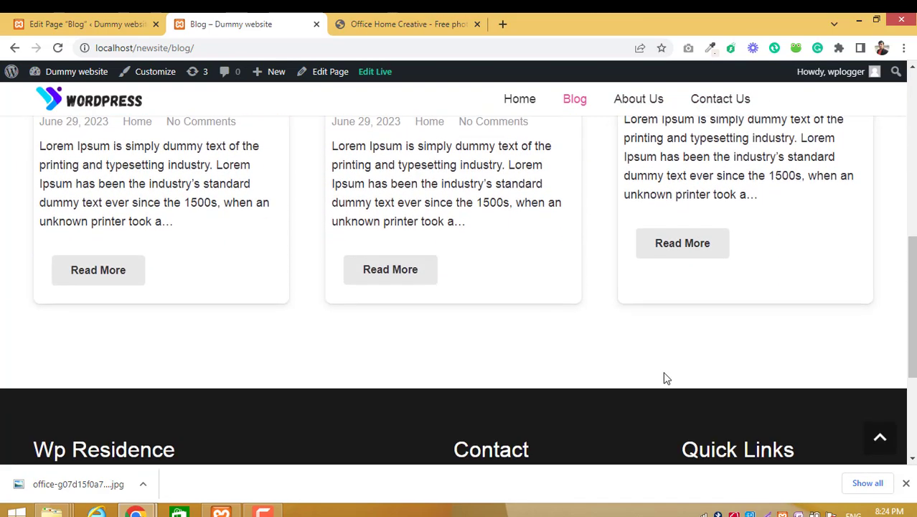
scroll(664, 375, up, 7)
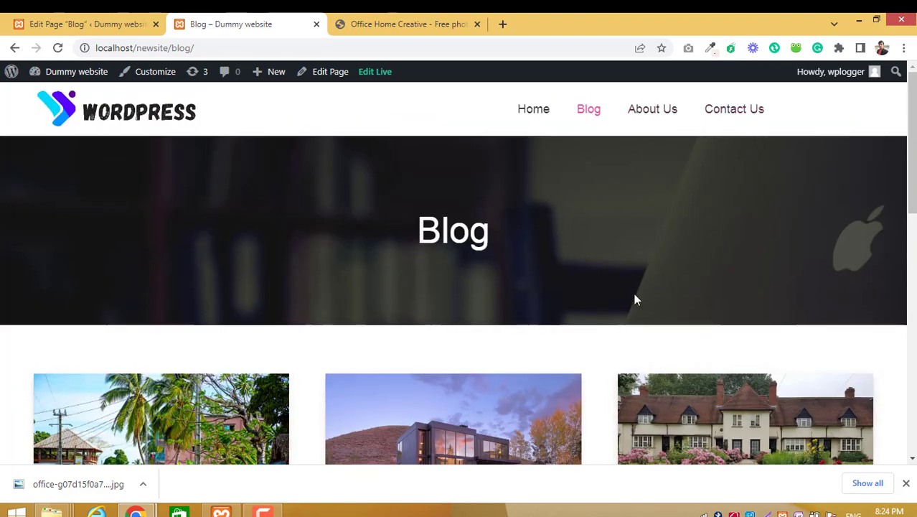
scroll(431, 321, down, 8)
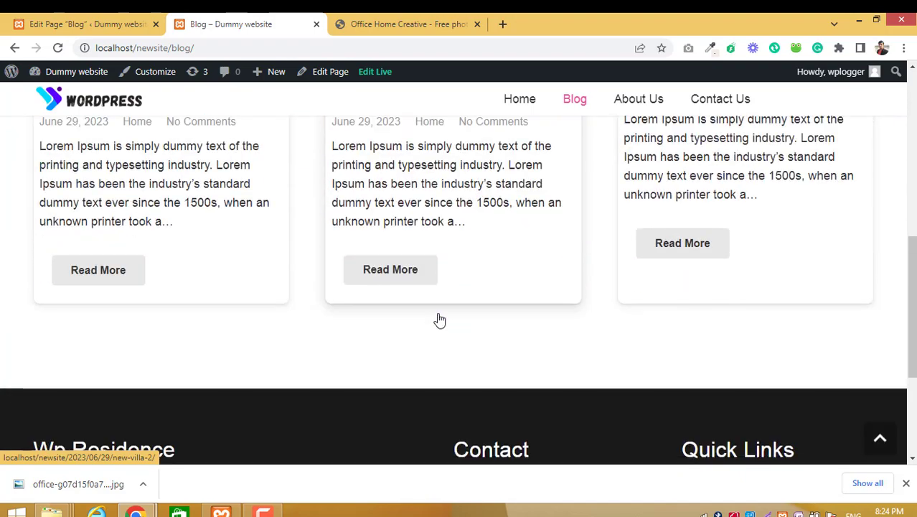